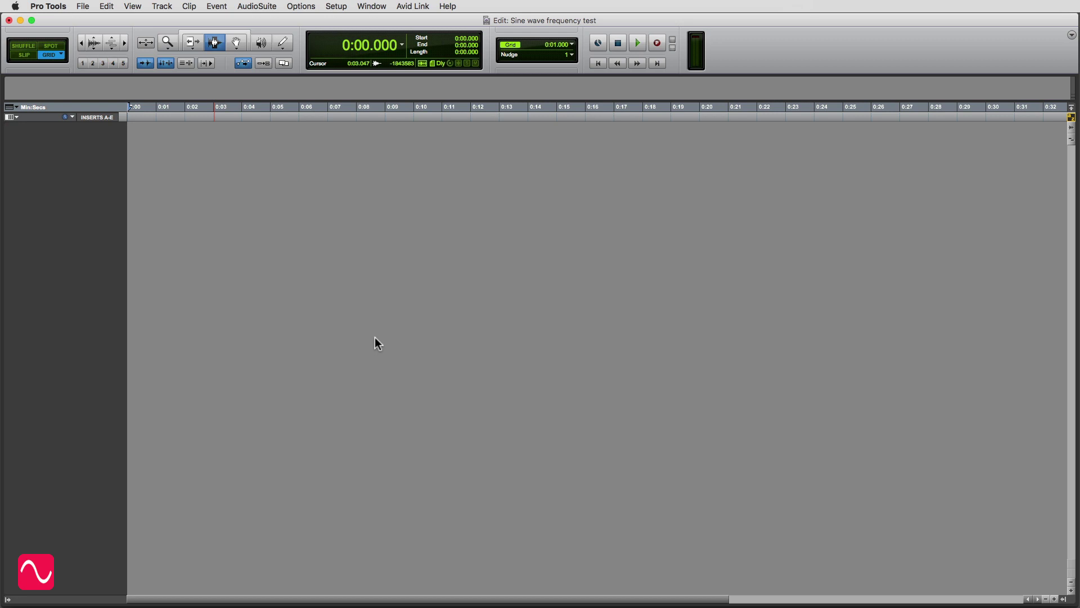
Step: Create a tall mono audio track named 'Sine wave' and open the AudioSuite Other processes
click(630, 219)
text(Sine wave)
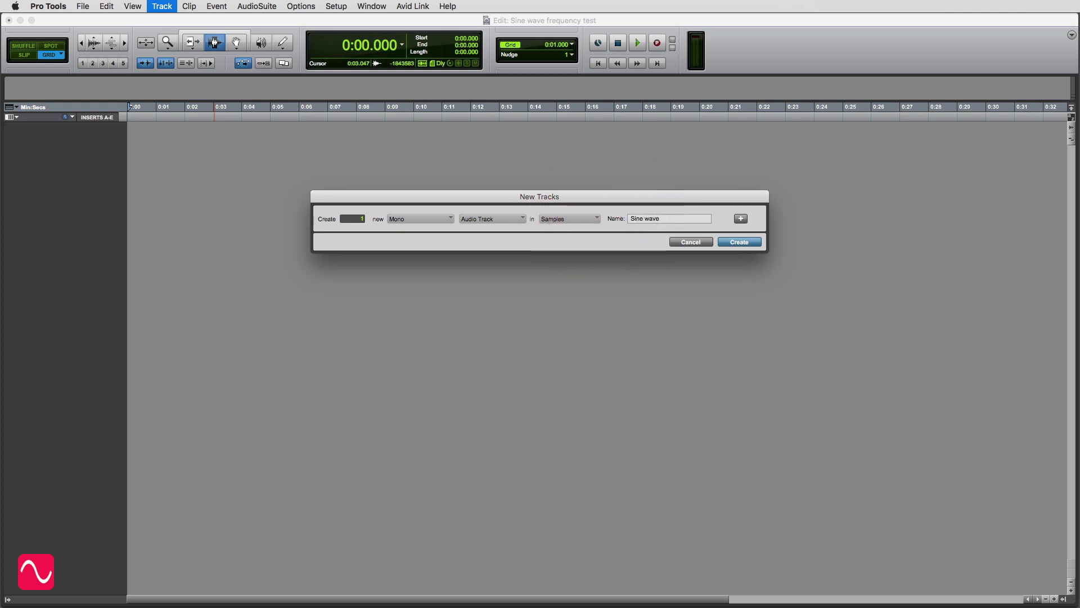
key(Return)
drag(60, 159, 97, 318)
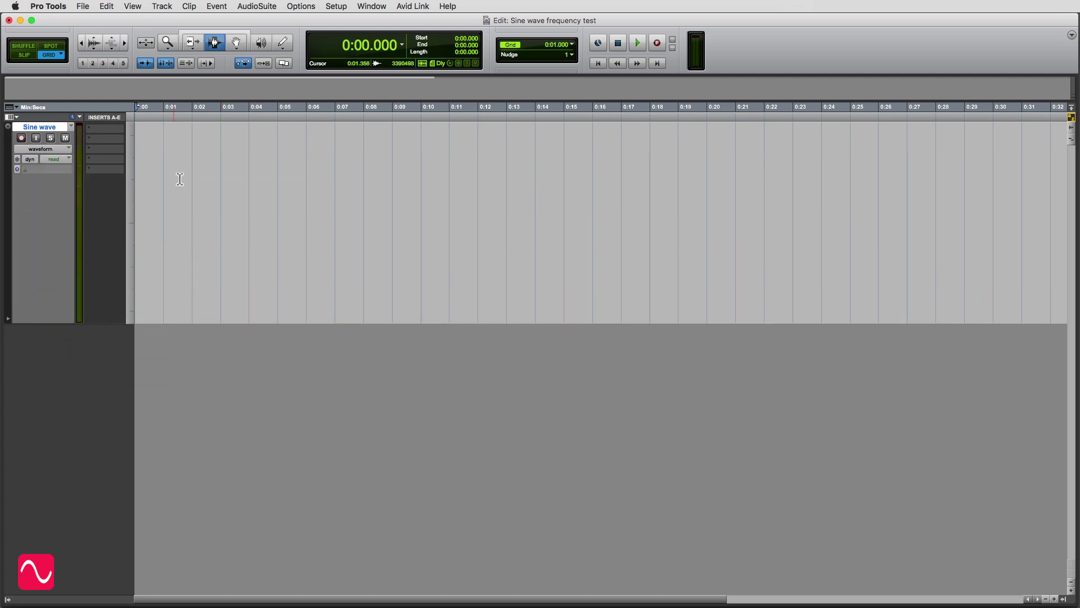
drag(272, 6, 415, 351)
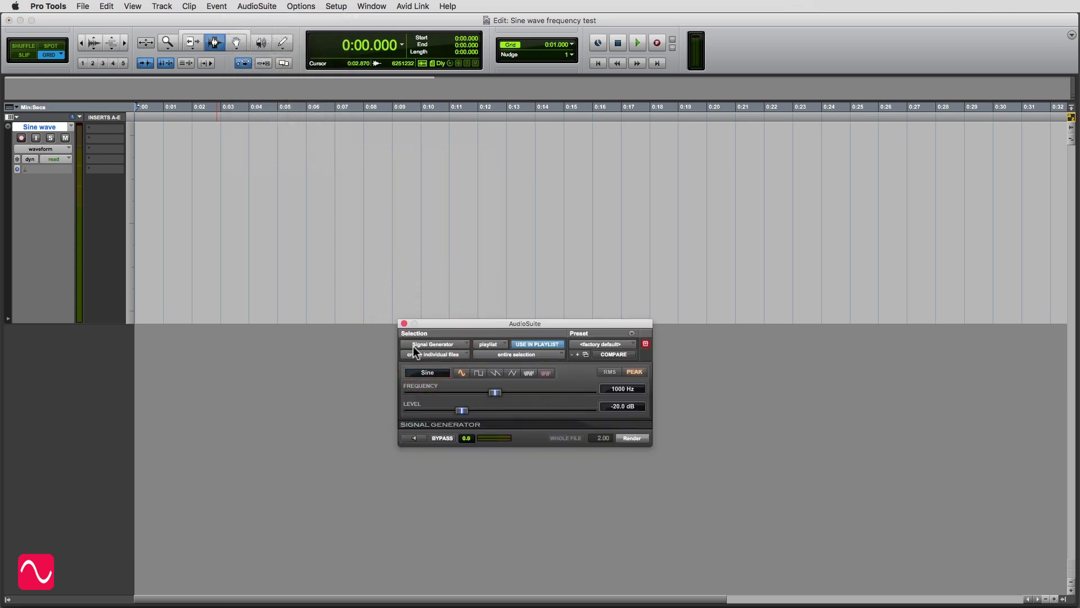
Step: Consolidate 0:00–0:04 of the Sine wave track into an empty clip
drag(507, 323, 522, 356)
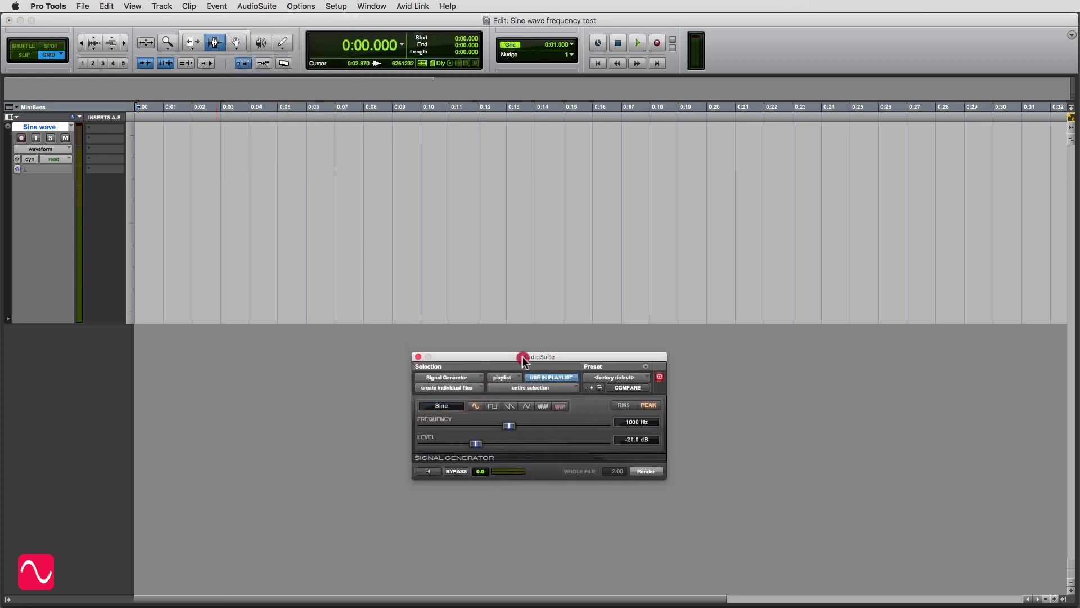
click(214, 42)
drag(246, 149, 141, 148)
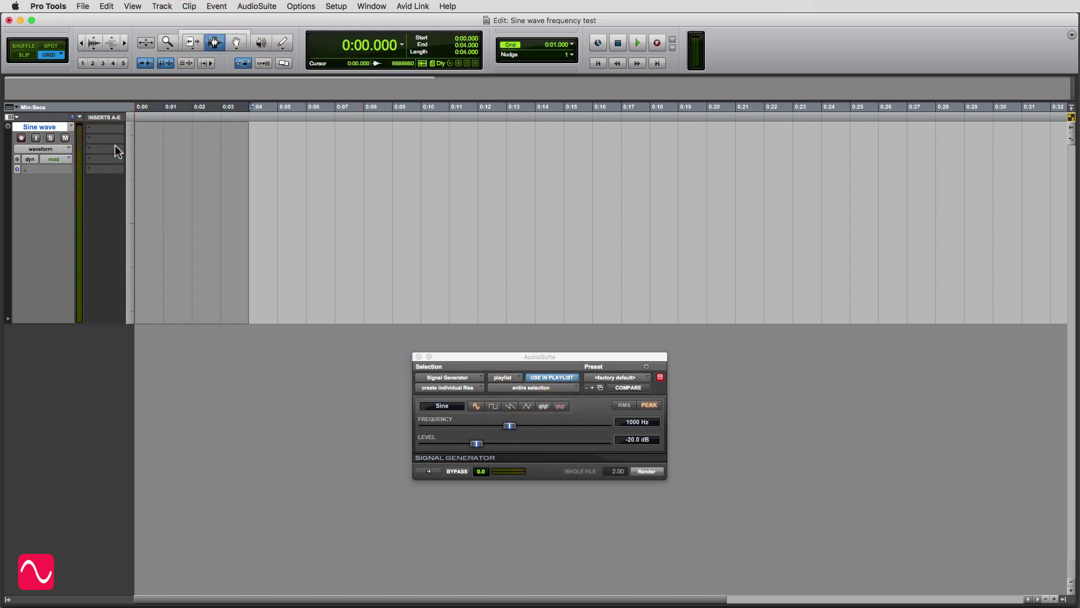
key(alt+shift+3)
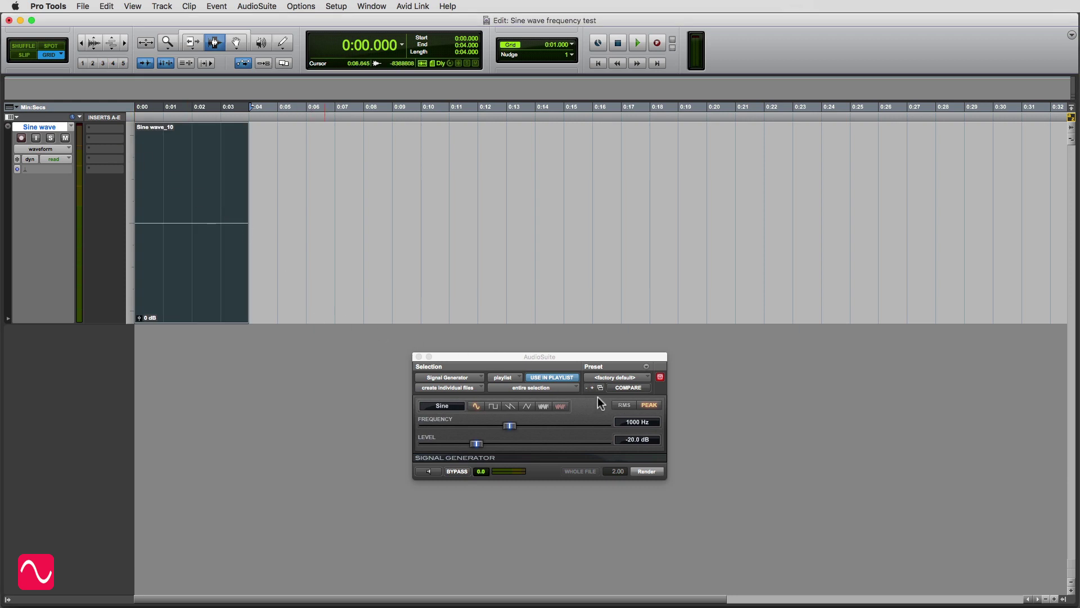
Step: Render a 20 Hz sine into the clip and play it back
click(626, 422)
text(20)
key(Return)
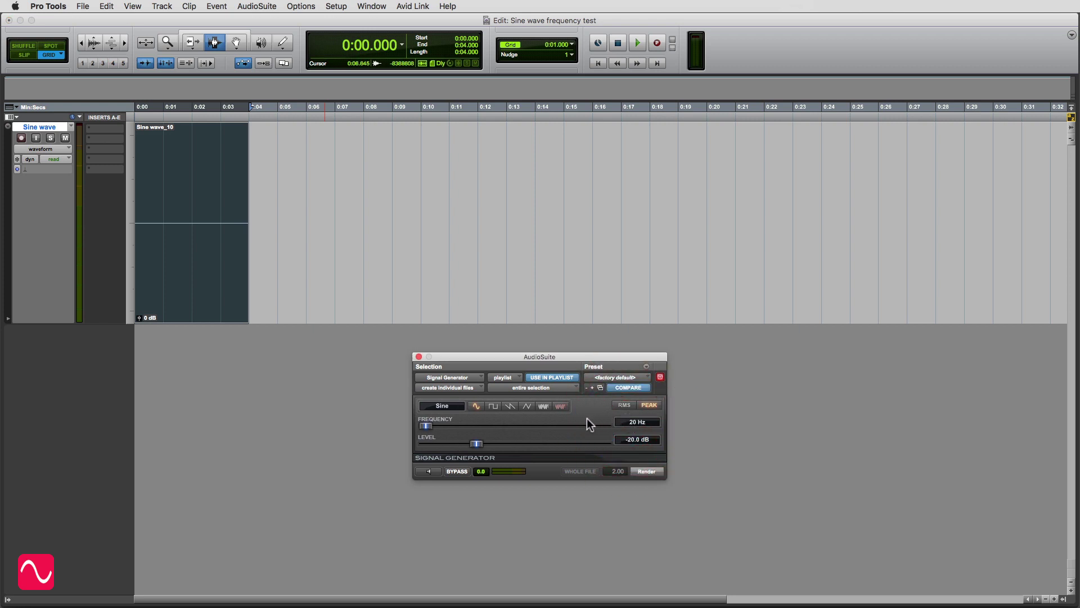
click(476, 406)
click(648, 471)
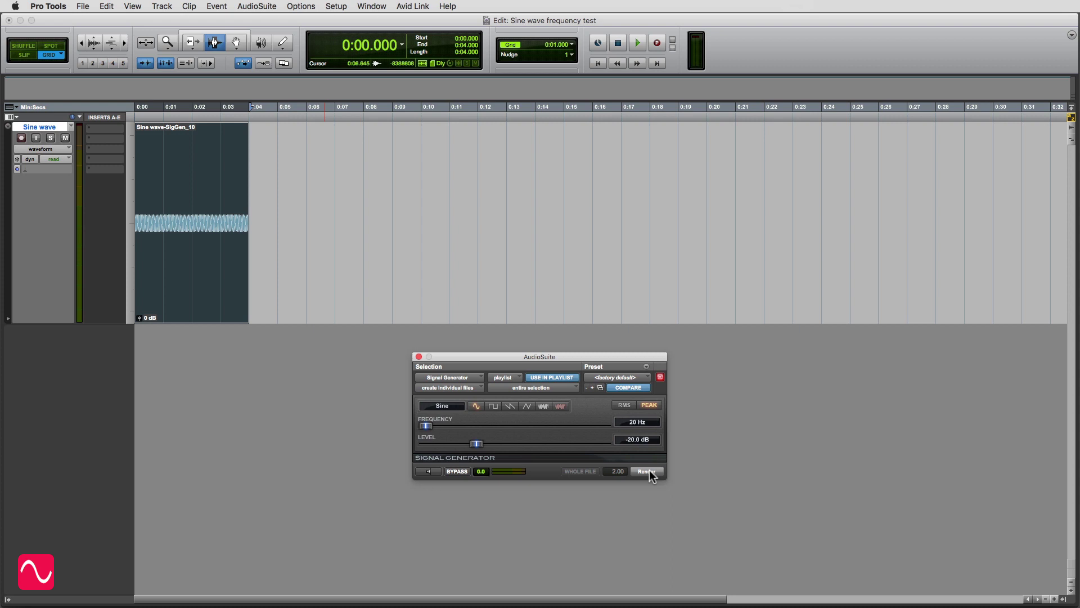
key(space)
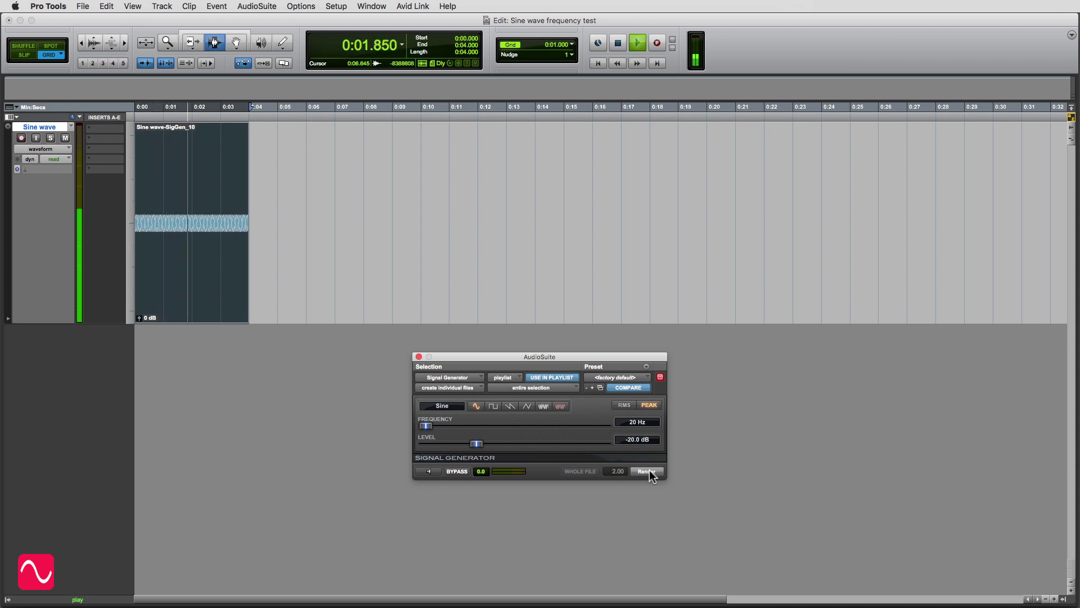
key(space)
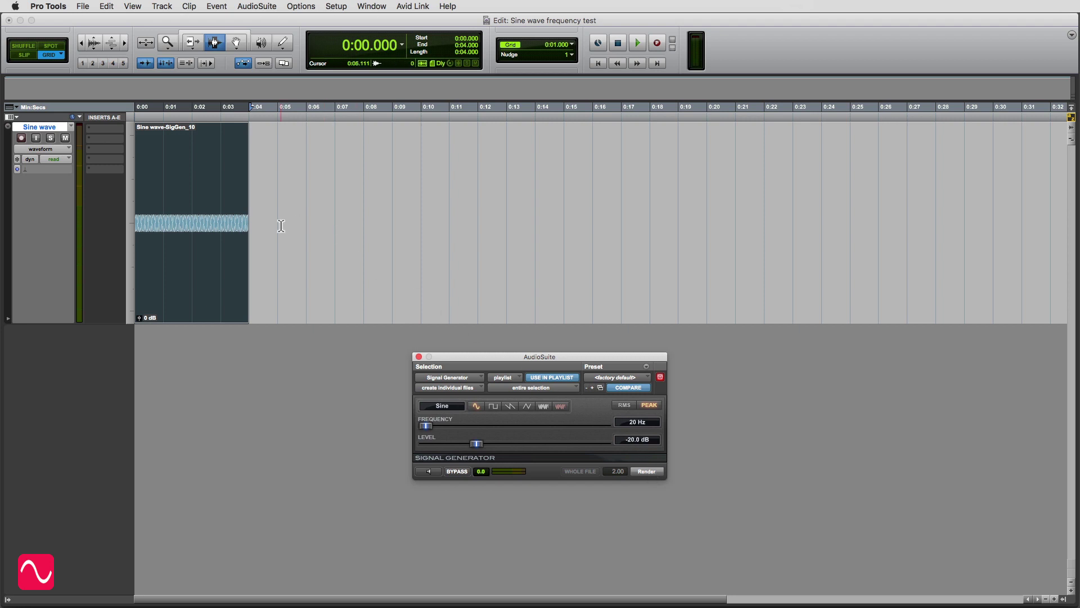
Step: Consolidate 0:05–0:09 into a clip and render a 30 Hz sine into it
drag(278, 231, 383, 245)
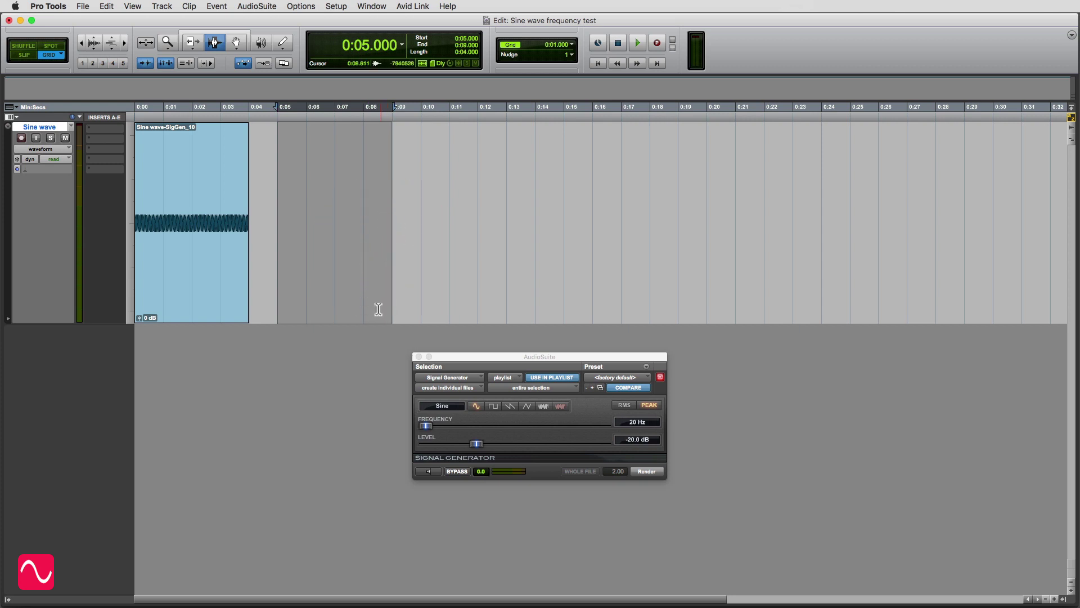
key(alt+shift+3)
click(643, 413)
click(636, 422)
text(30)
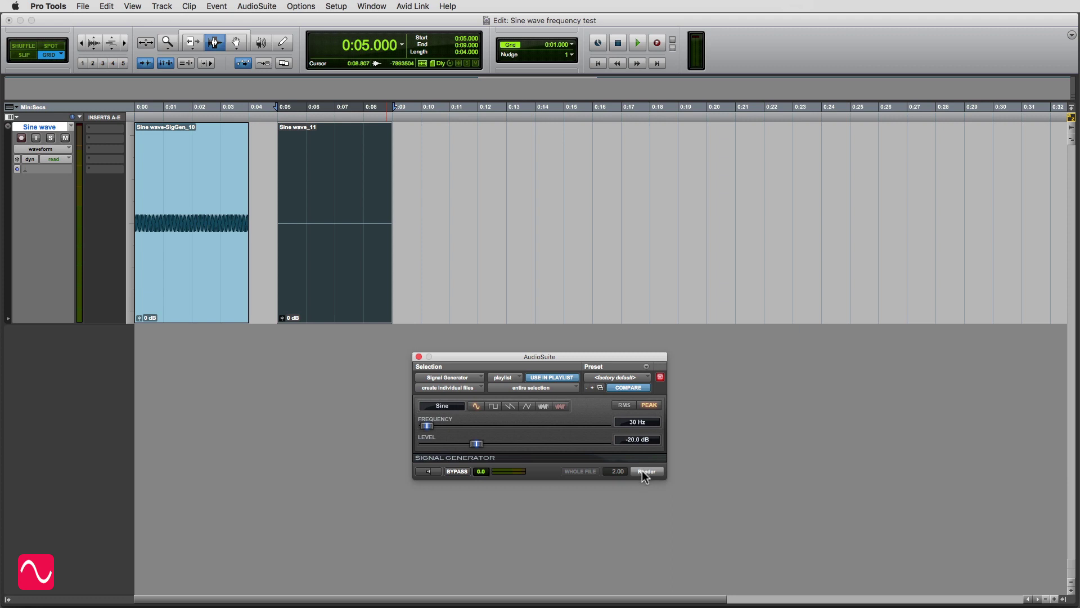
click(642, 471)
Step: Play back the 30 Hz clip, dismissing the CPU overload warning
key(space)
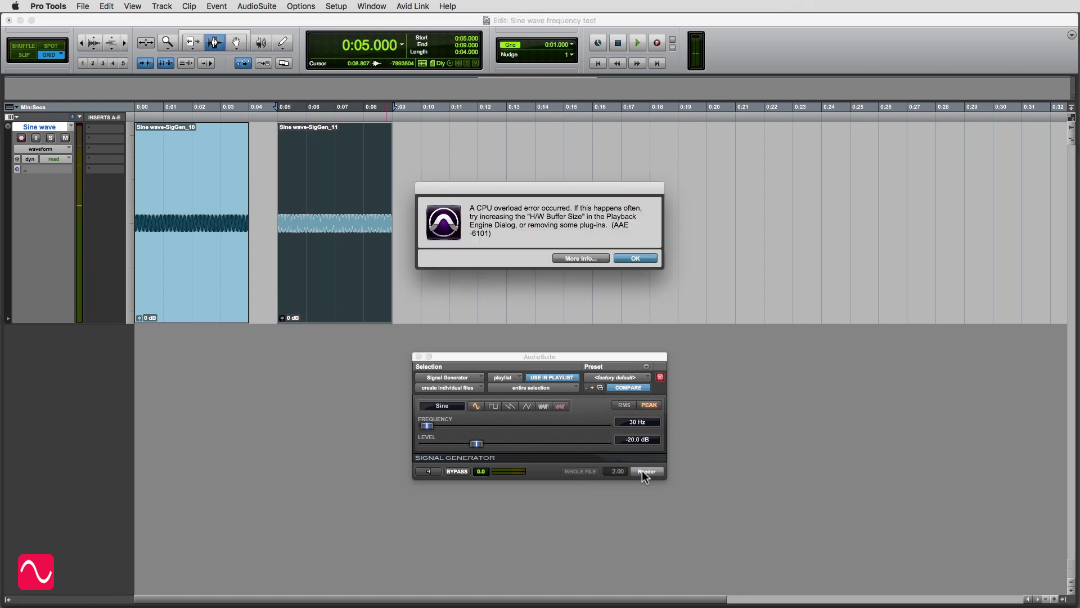
click(636, 258)
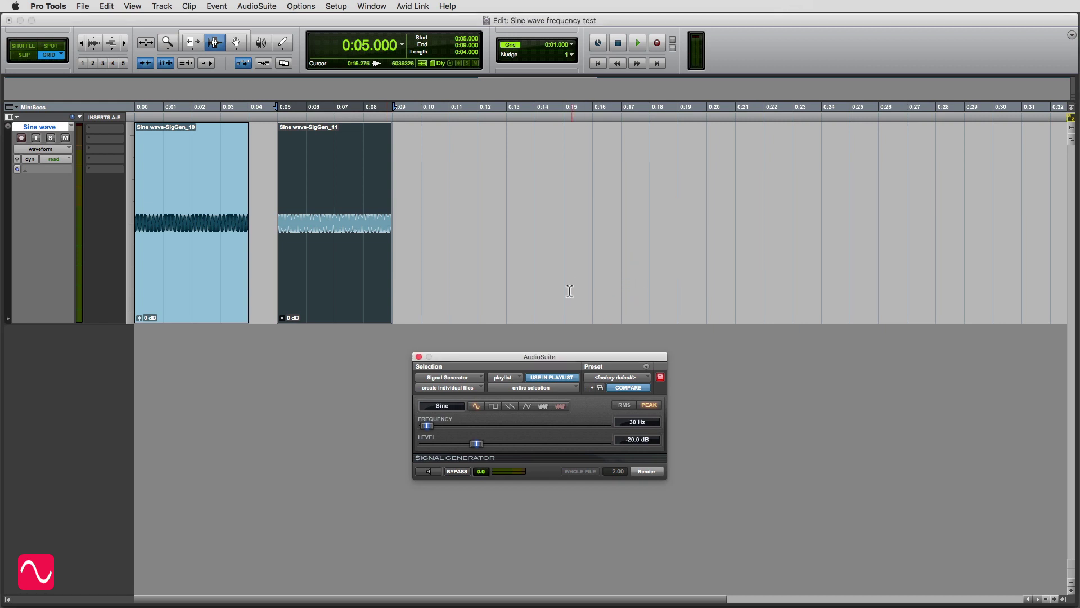
key(space)
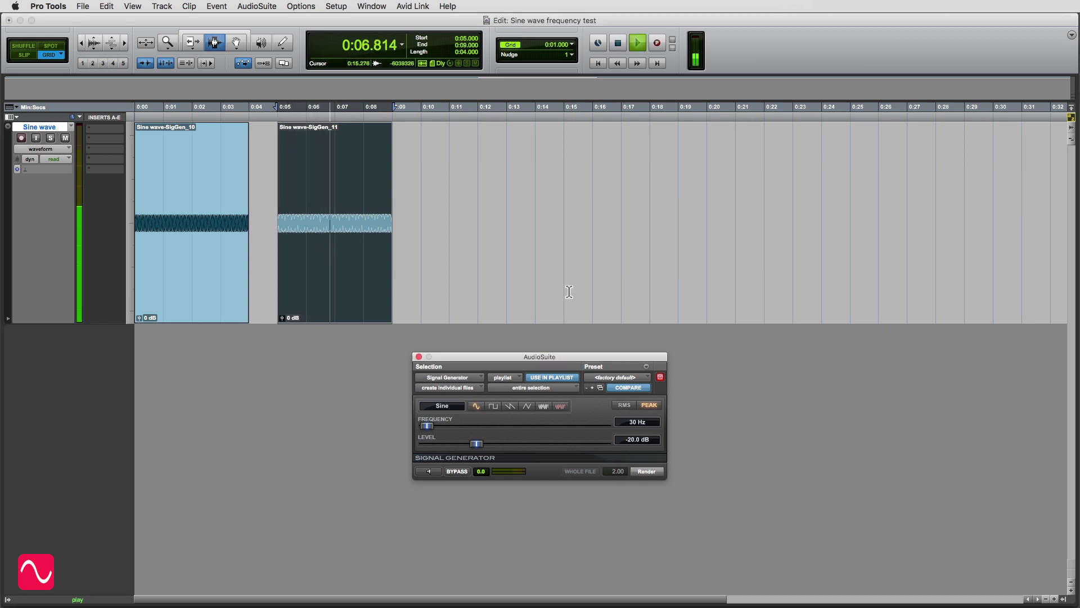
key(space)
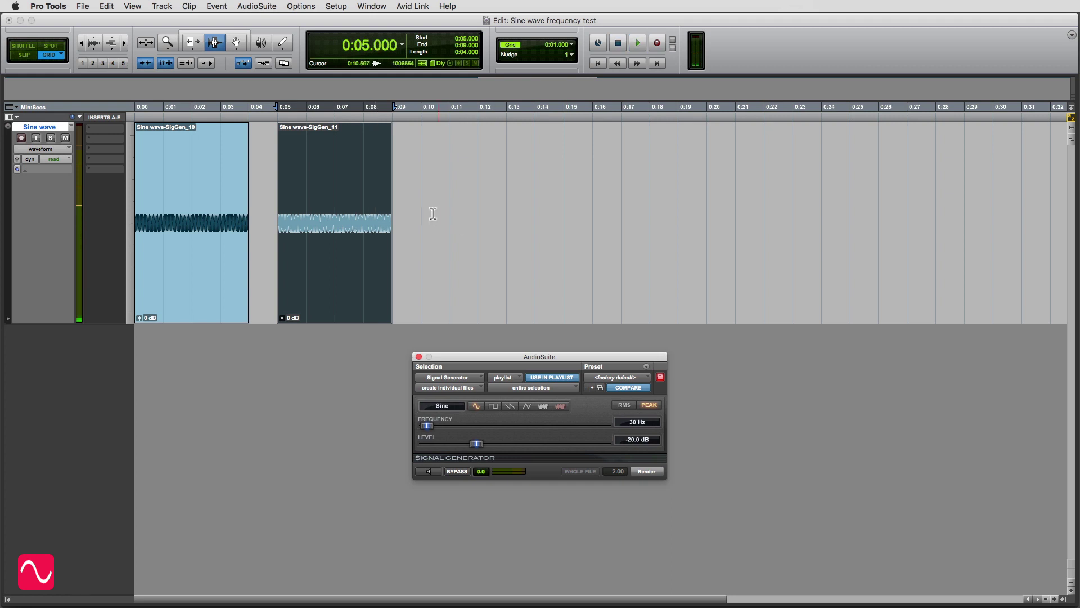
Step: Create a clip over 0:10–0:14, render a 40 Hz sine into it, and play it
drag(421, 220, 525, 228)
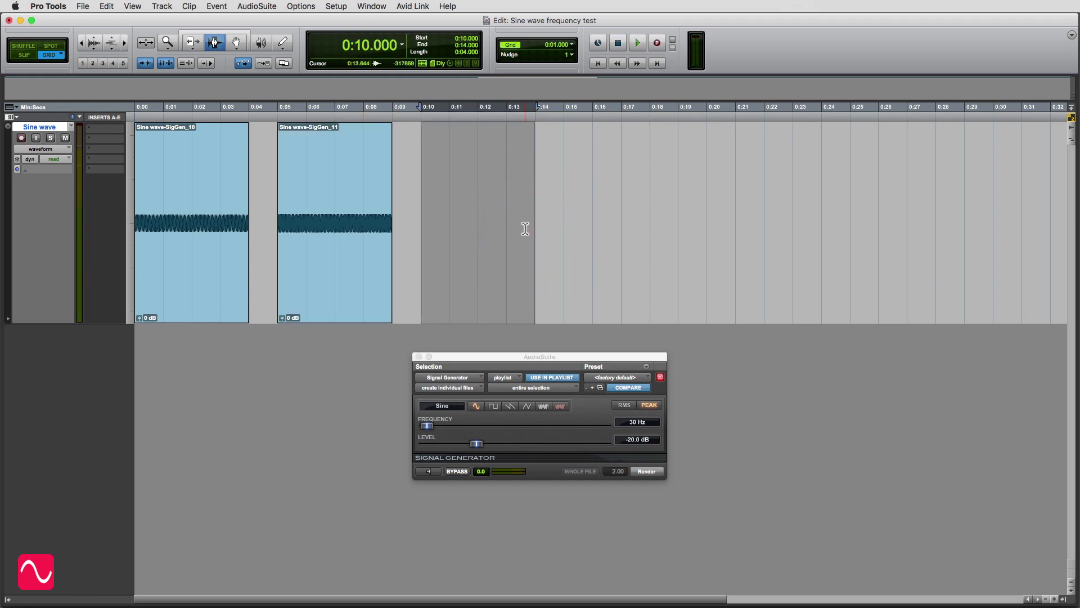
key(Return)
click(629, 421)
text(40)
key(Return)
click(646, 471)
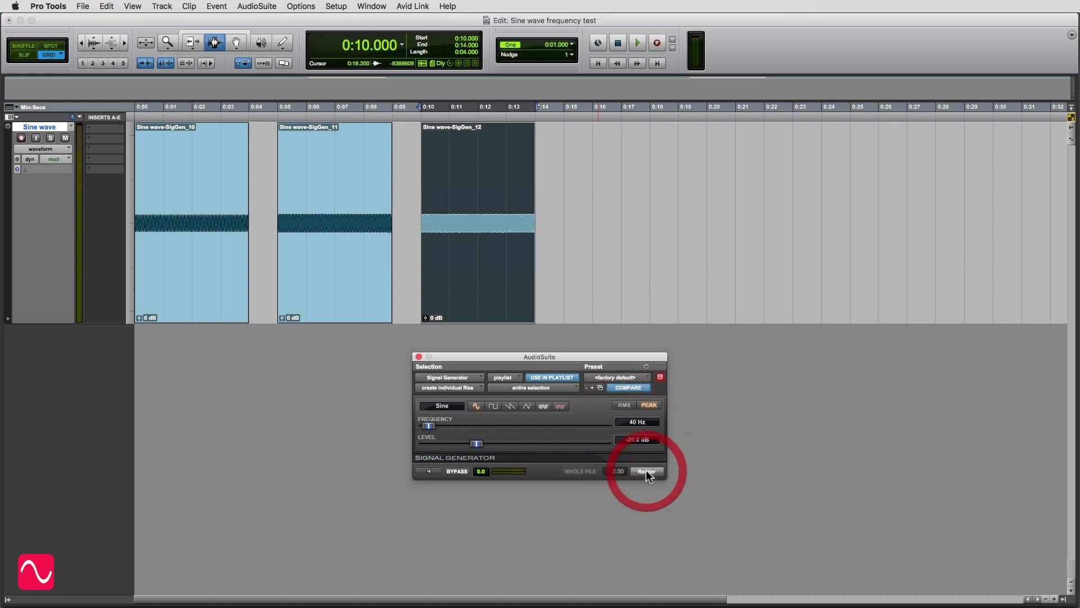
key(space)
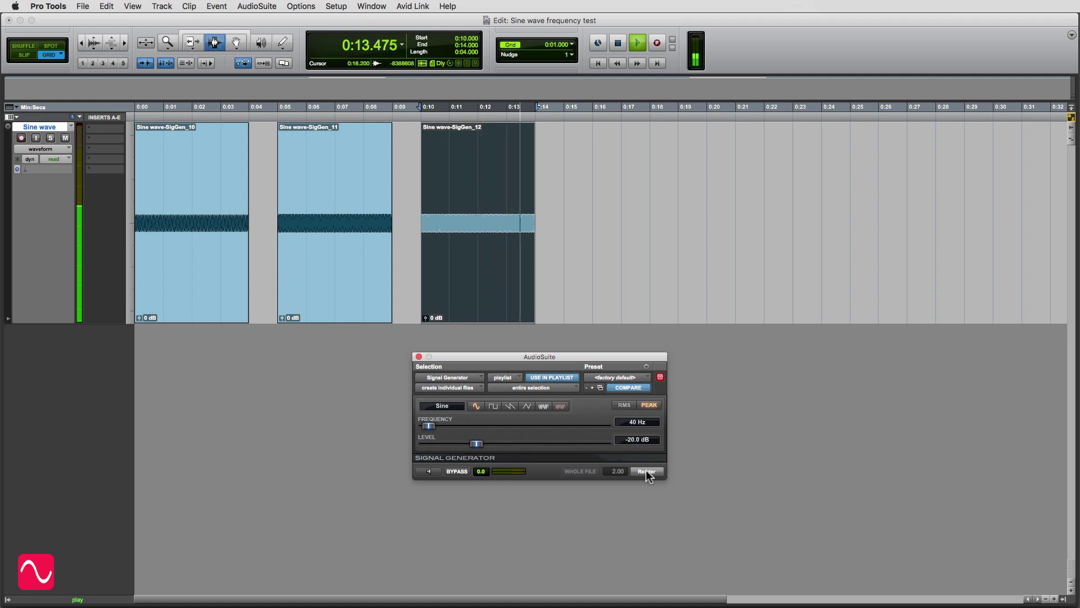
Step: Create a clip over 0:15–0:19 and render a 50 Hz sine into it
drag(565, 269, 669, 278)
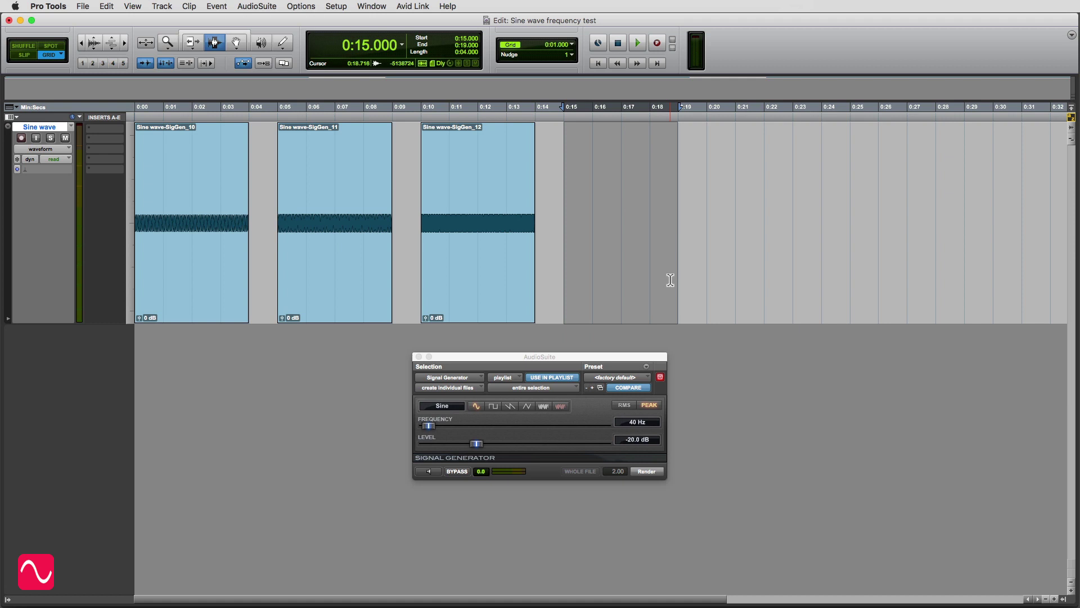
key(alt+shift+3)
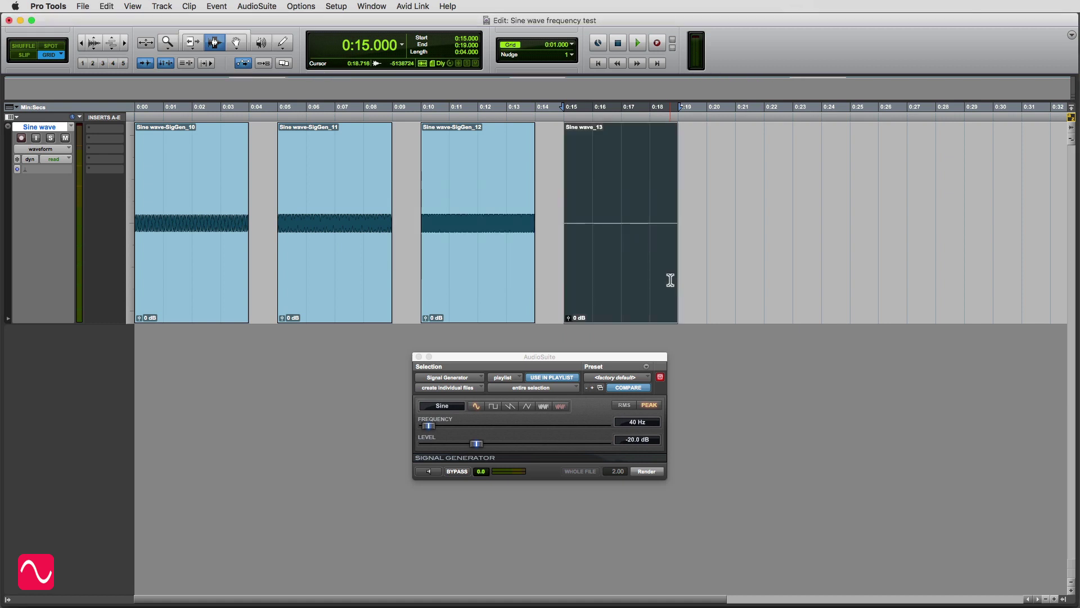
click(621, 421)
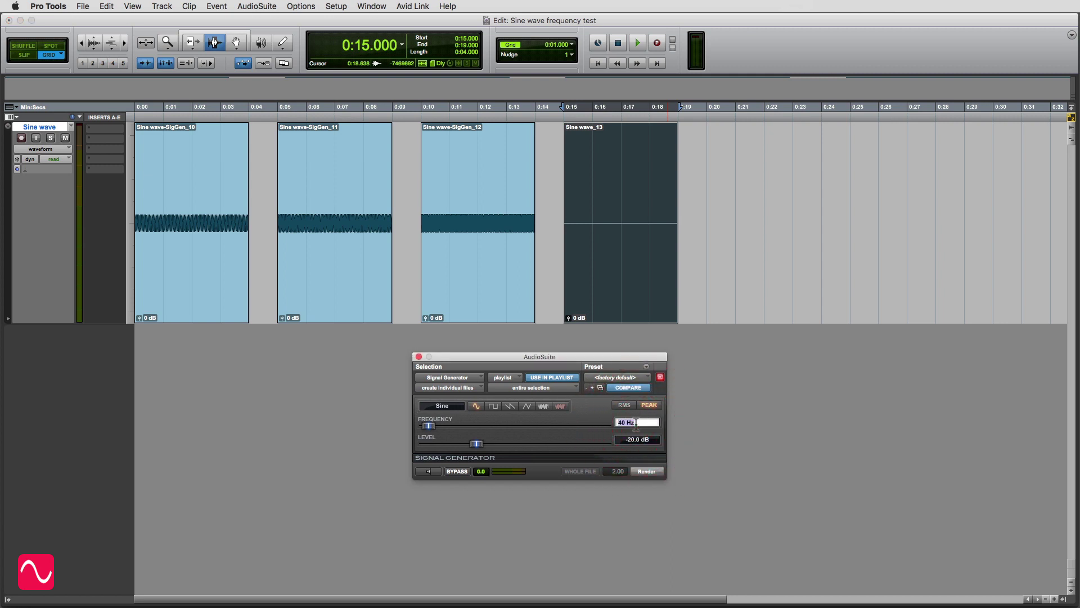
click(647, 471)
key(space)
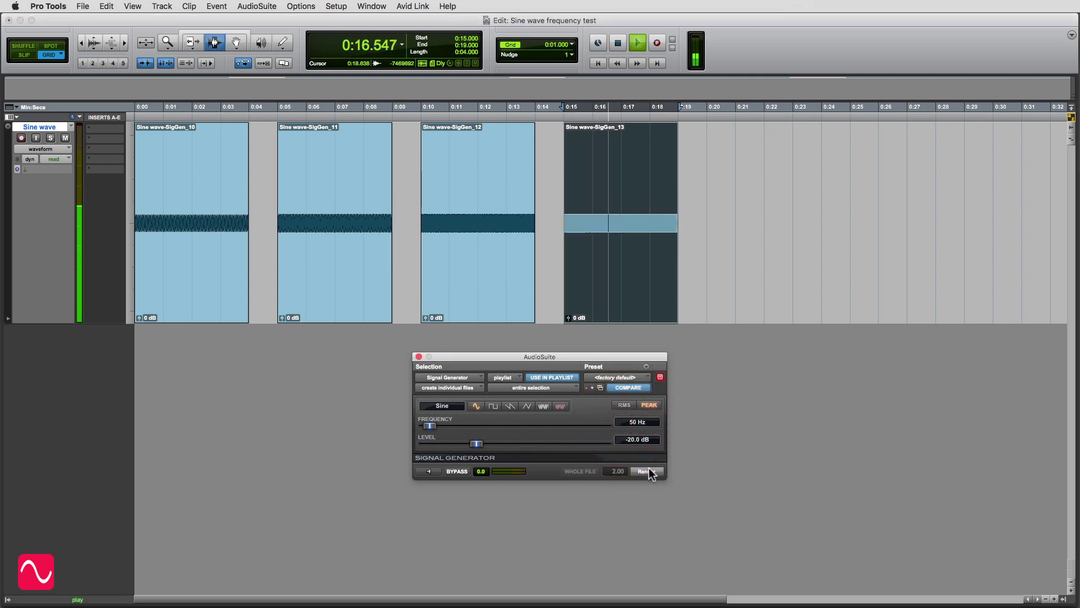
key(space)
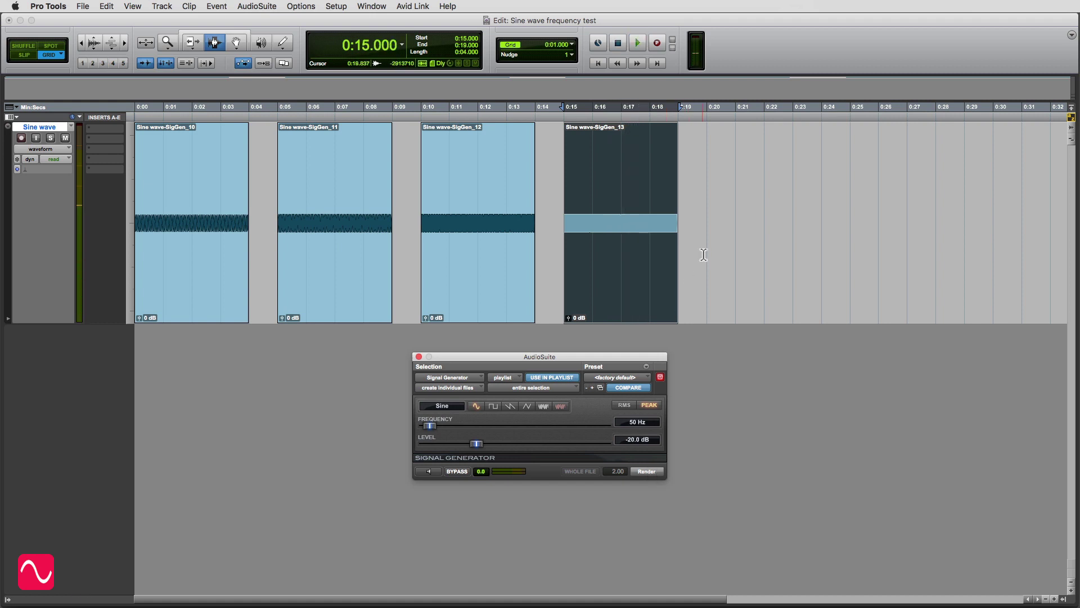
Step: Create a clip over 0:20–0:24 and render a 60 Hz sine into it
drag(704, 254, 821, 269)
key(alt+shift+3)
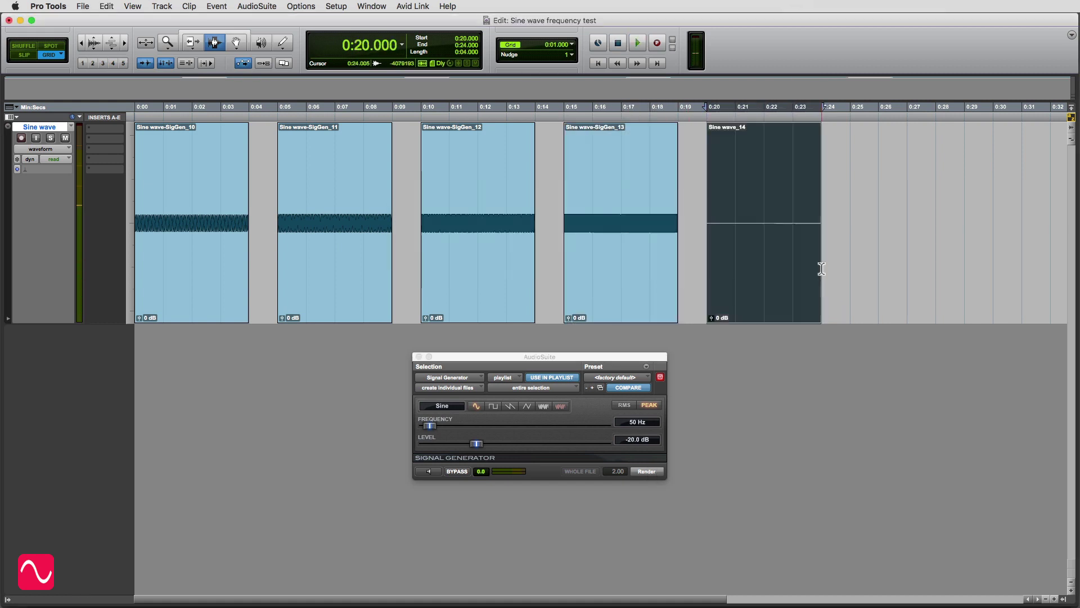
click(626, 421)
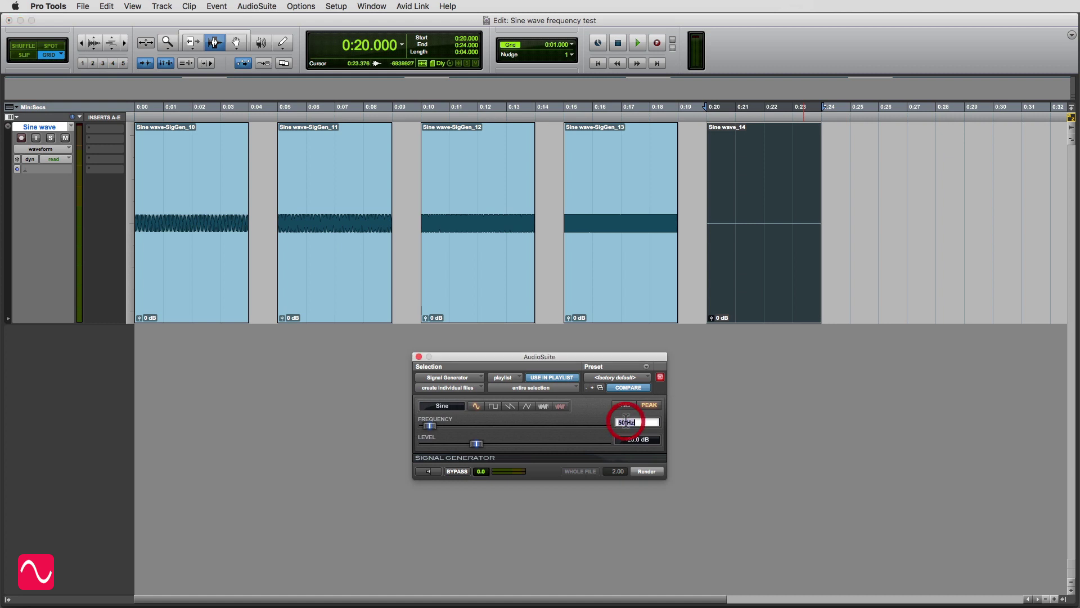
click(647, 471)
key(space)
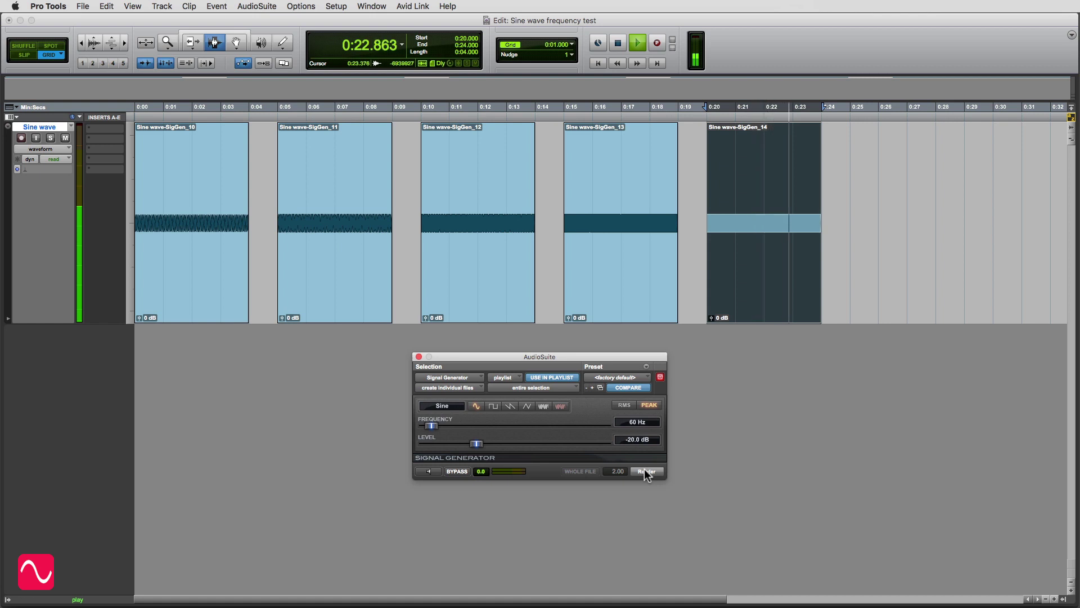
key(space)
scroll(897, 315, right, 10)
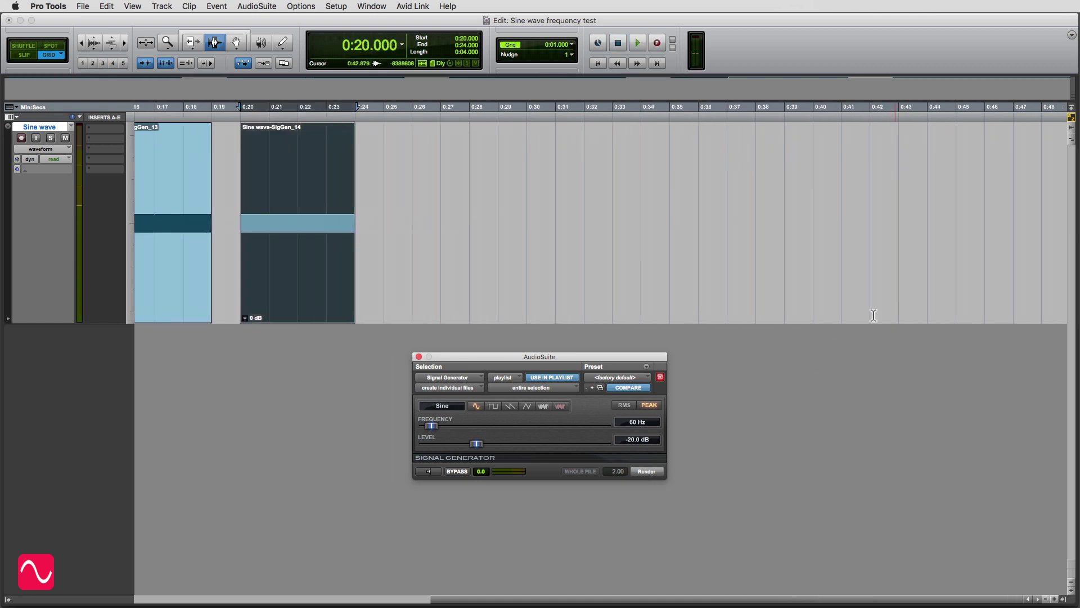
Step: Create a clip over 0:25–0:29 and render a 70 Hz sine into it
drag(393, 252, 485, 257)
key(Return)
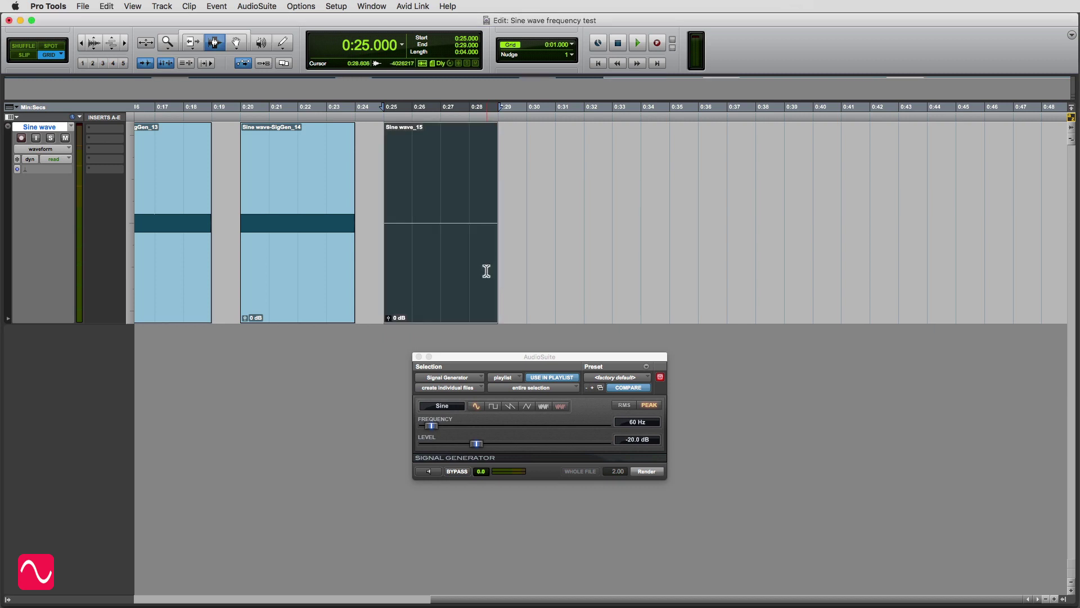
click(631, 423)
text(70)
key(Return)
click(645, 471)
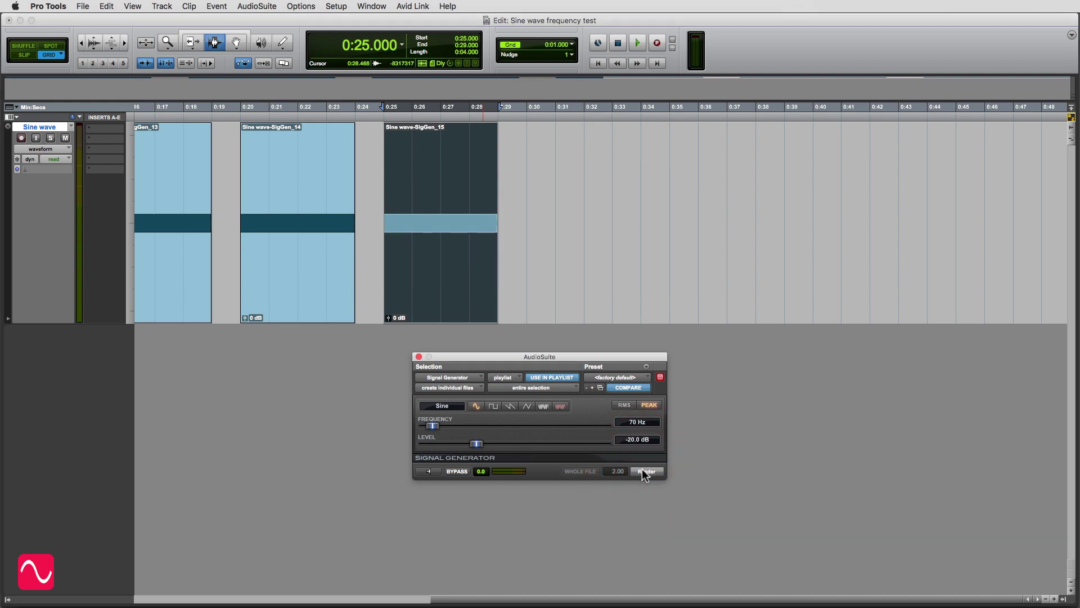
key(space)
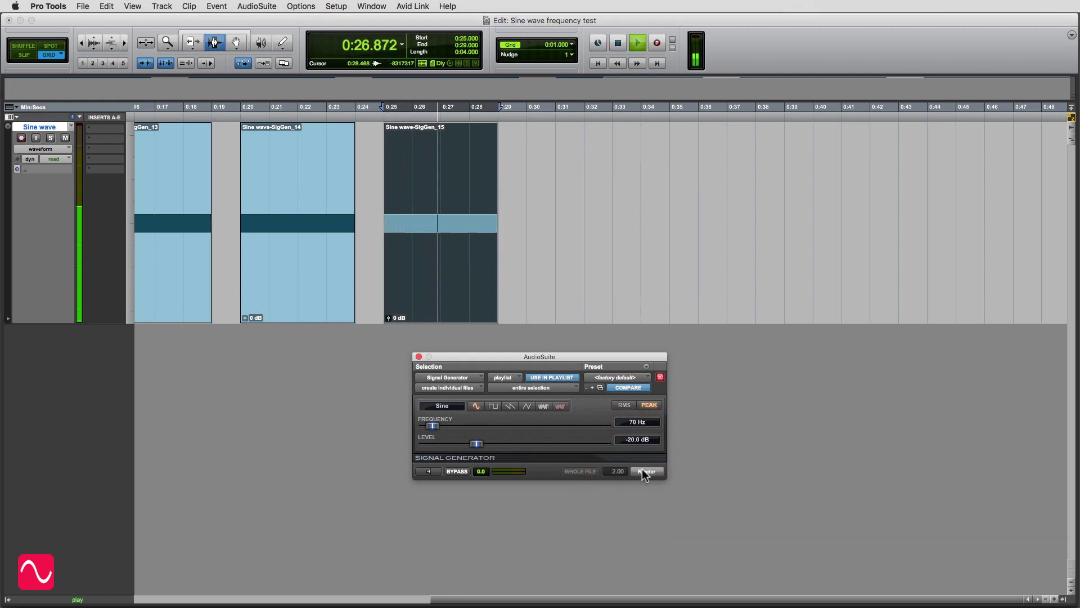
Step: Create a clip over 0:30–0:34 and render an 80 Hz sine into it
drag(536, 284, 635, 290)
key(Return)
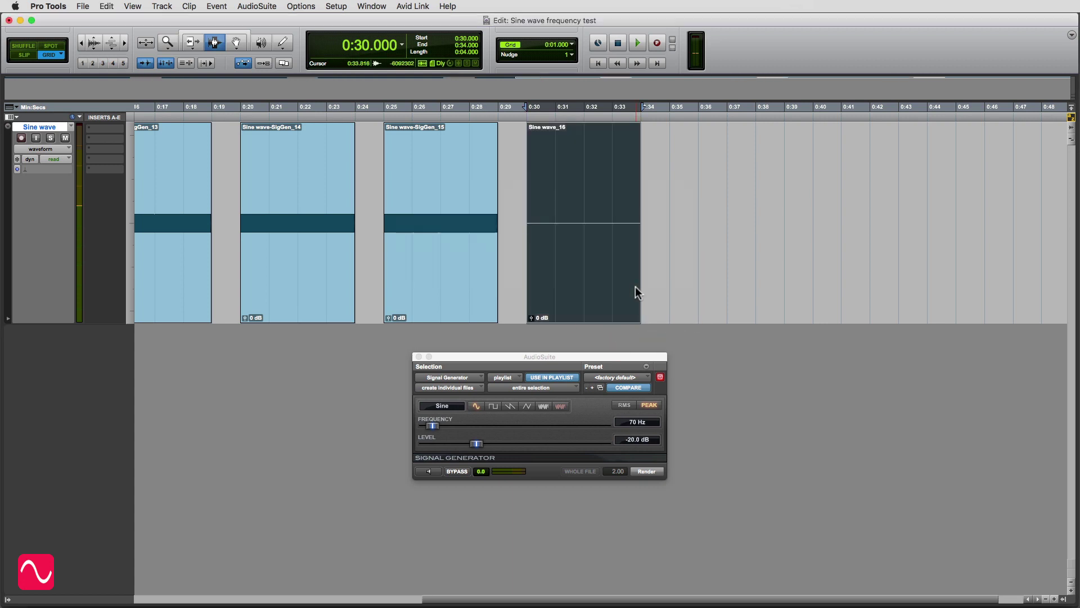
click(628, 422)
text(10)
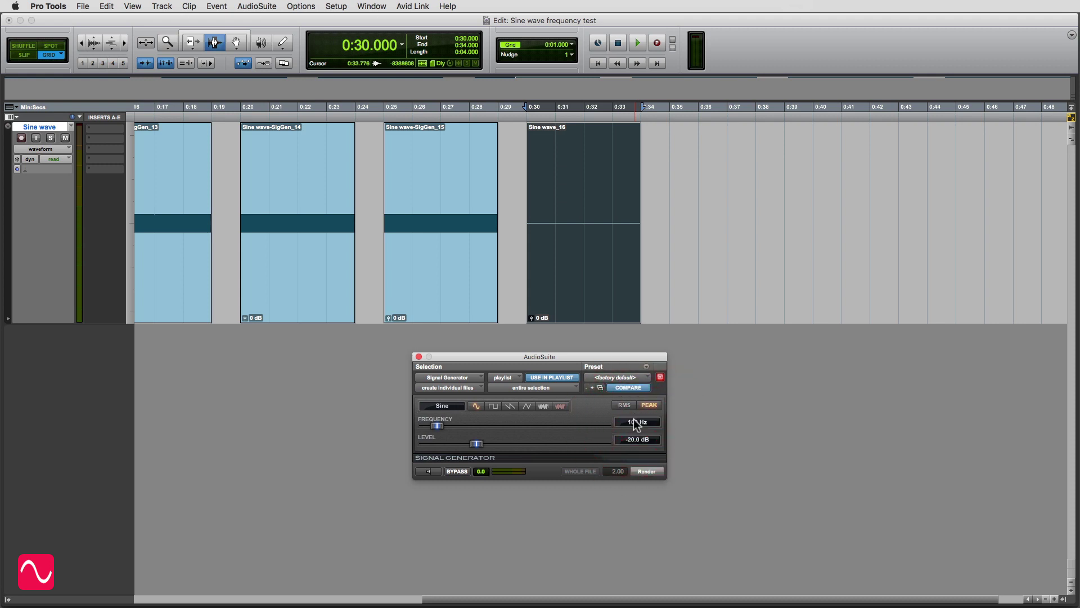
click(646, 472)
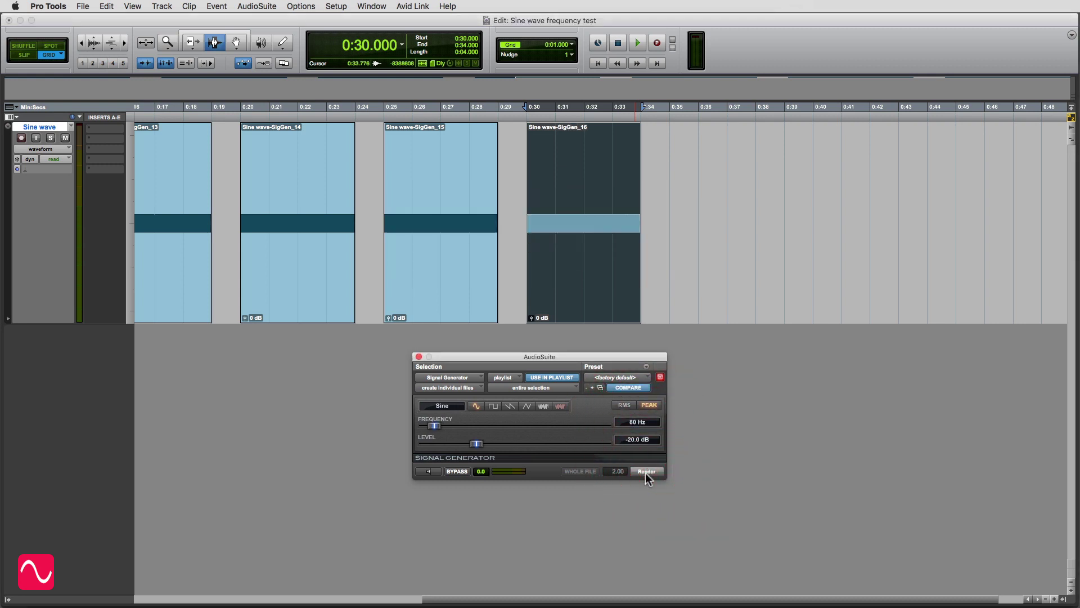
key(space)
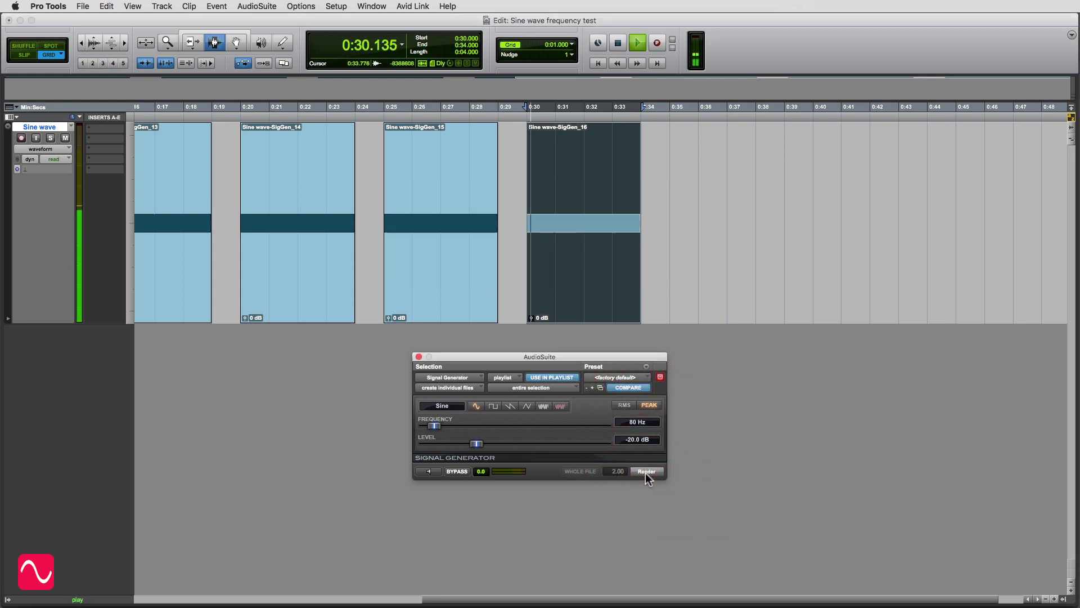
Step: Create a clip over 0:35–0:39 and render a 90 Hz sine into it
click(670, 282)
drag(670, 282, 775, 295)
key(alt+shift+3)
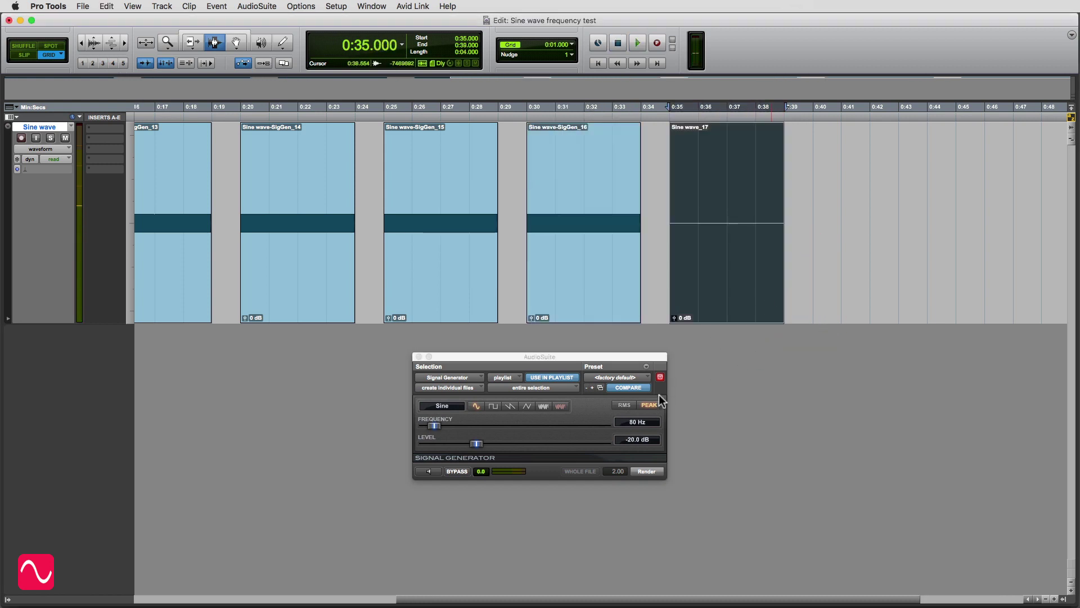
click(639, 422)
click(638, 422)
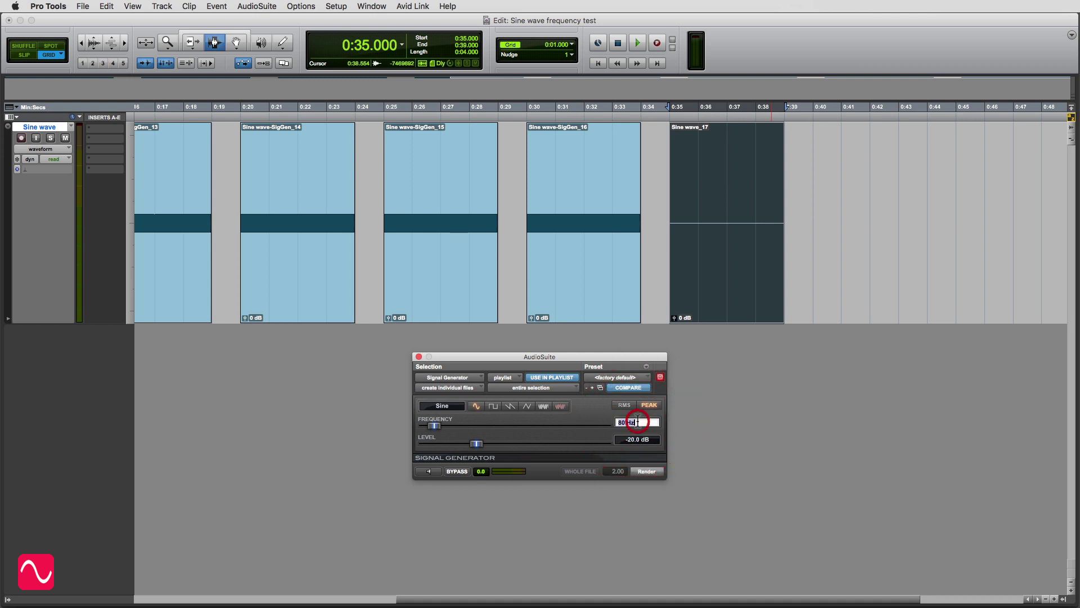
key(Return)
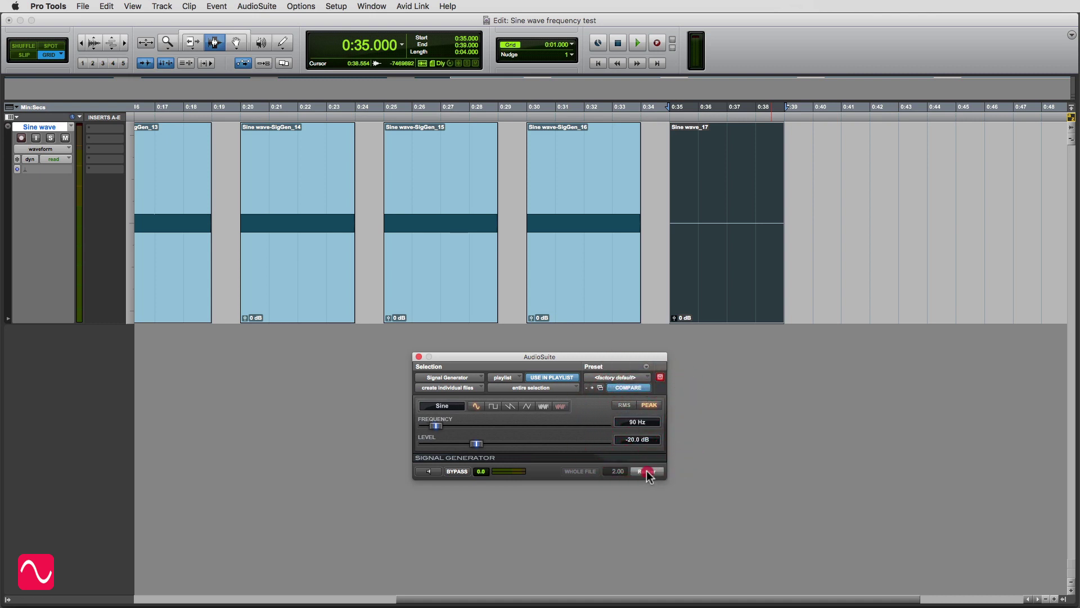
click(646, 470)
key(space)
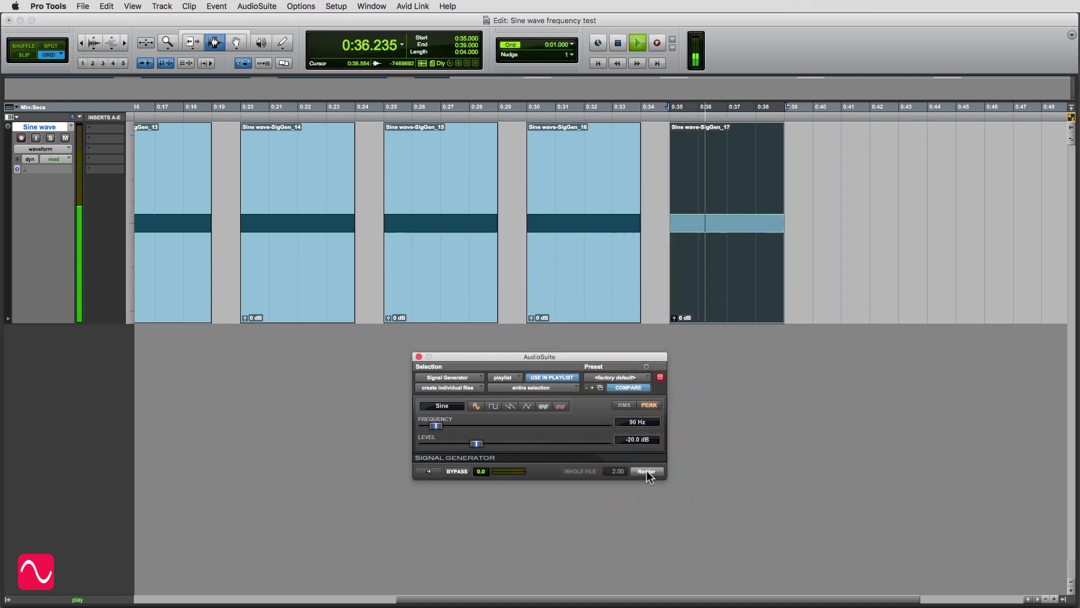
key(space)
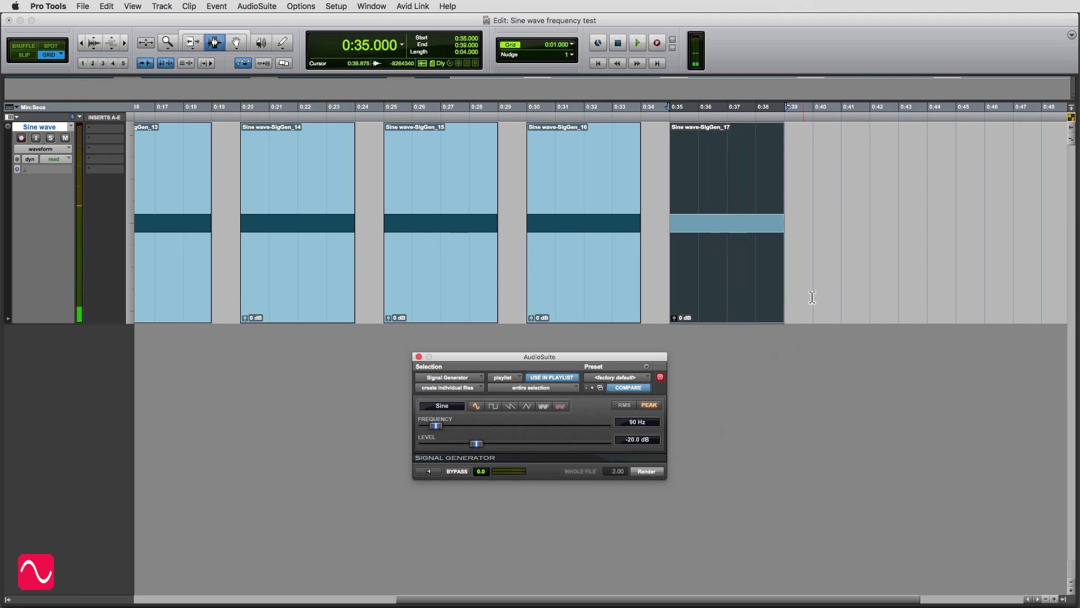
Step: Create a clip over 0:40–0:44 and render a 100 Hz sine into it
drag(816, 279, 923, 288)
key(Return)
click(635, 421)
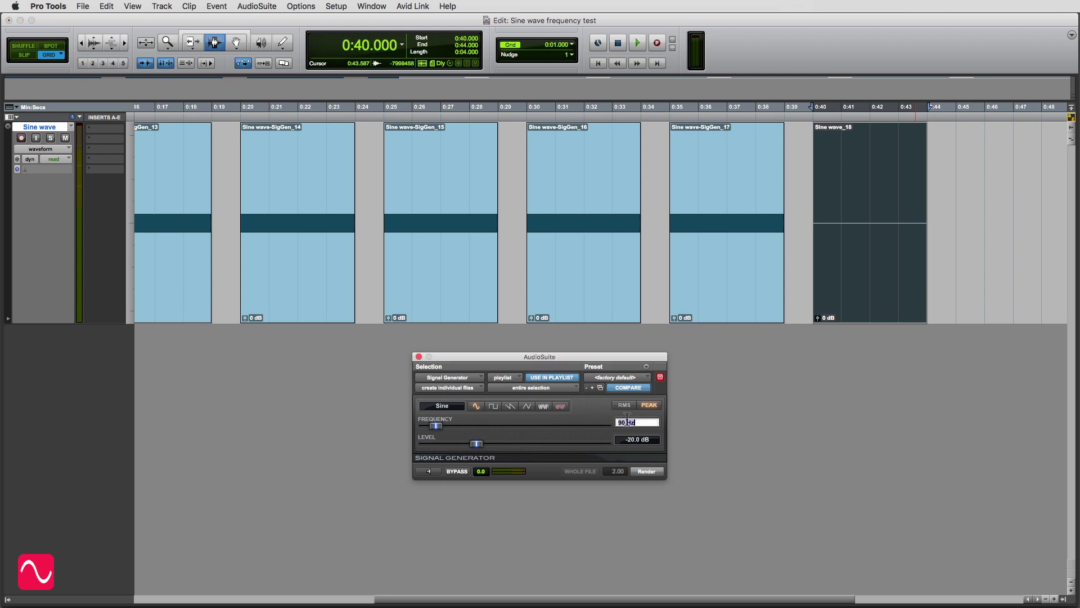
text(100)
key(Return)
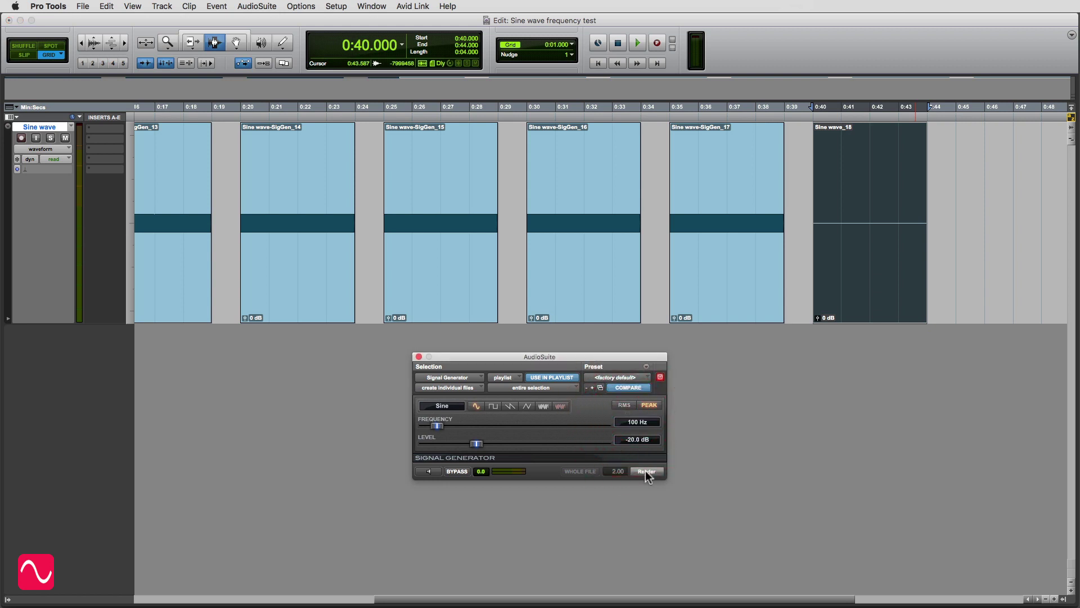
click(647, 471)
key(space)
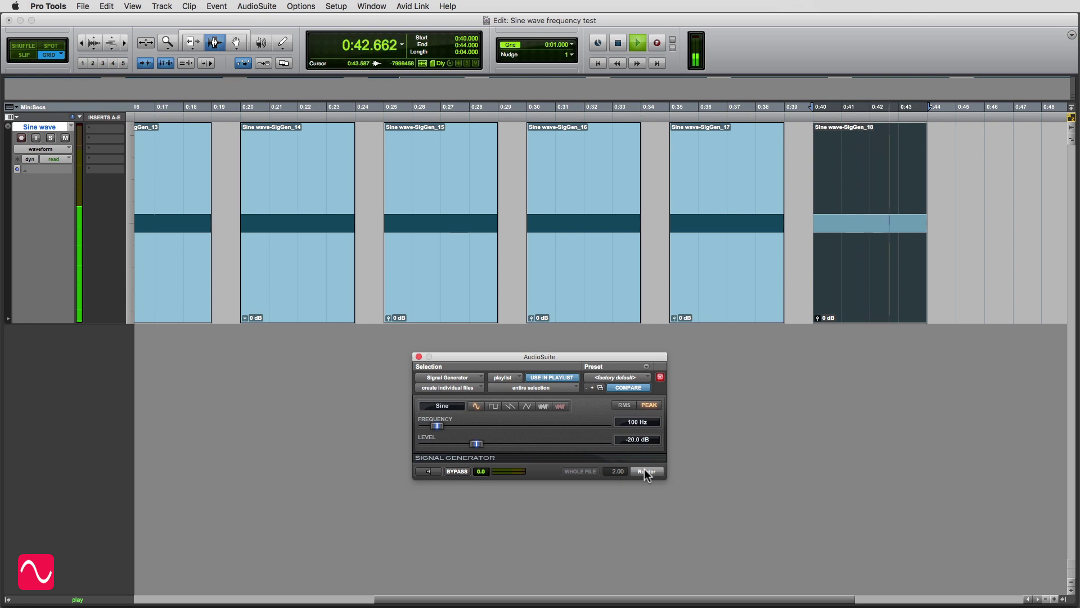
Step: Select 0:45–0:49 and render a 200 Hz sine into it
scroll(779, 319, right, 5)
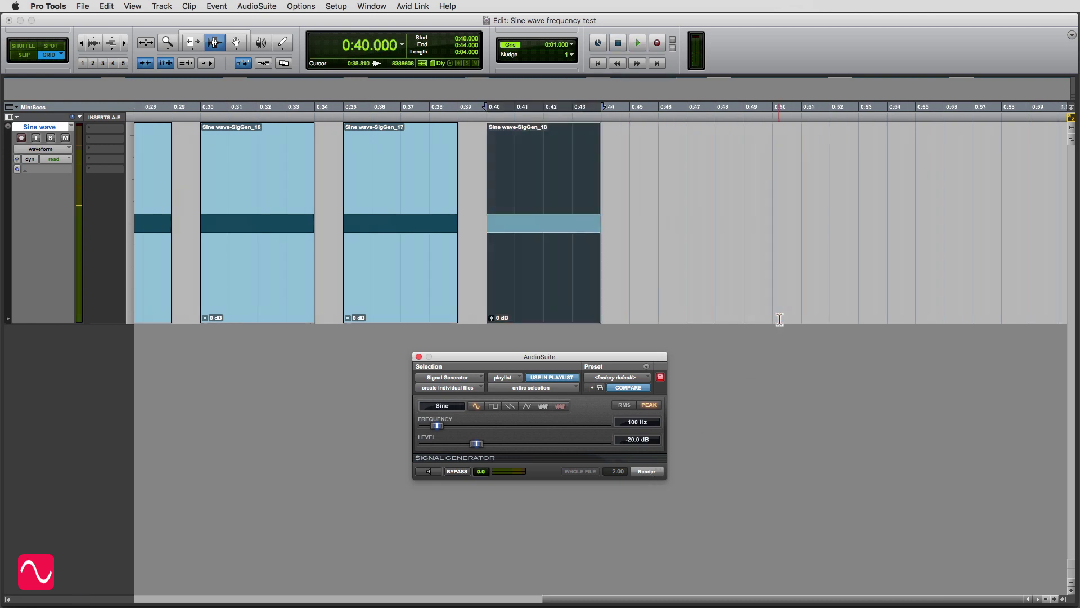
drag(630, 274, 732, 278)
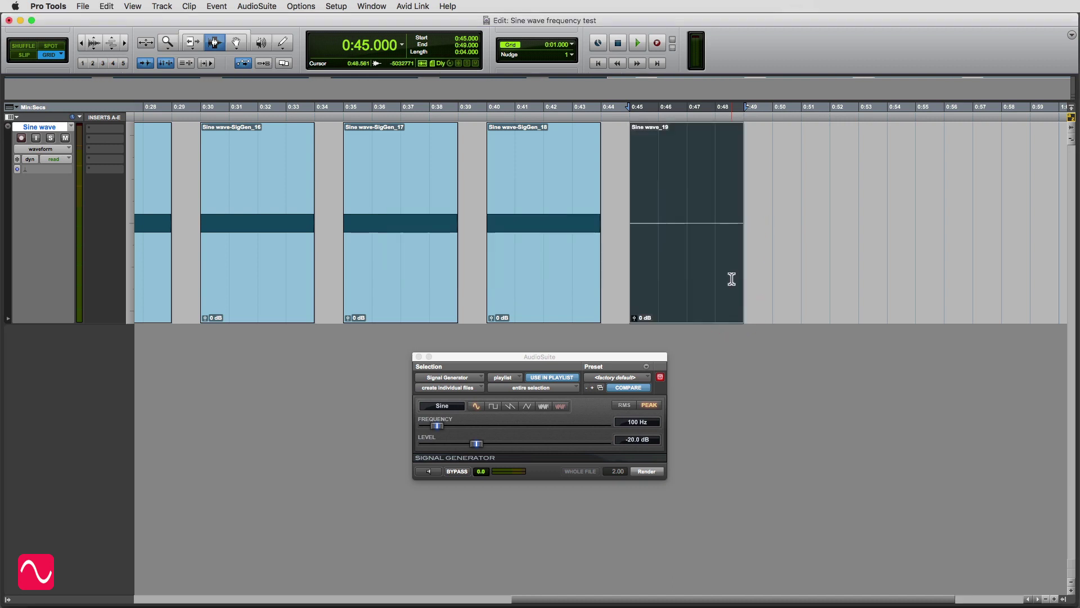
click(634, 427)
click(636, 423)
text(200)
key(Return)
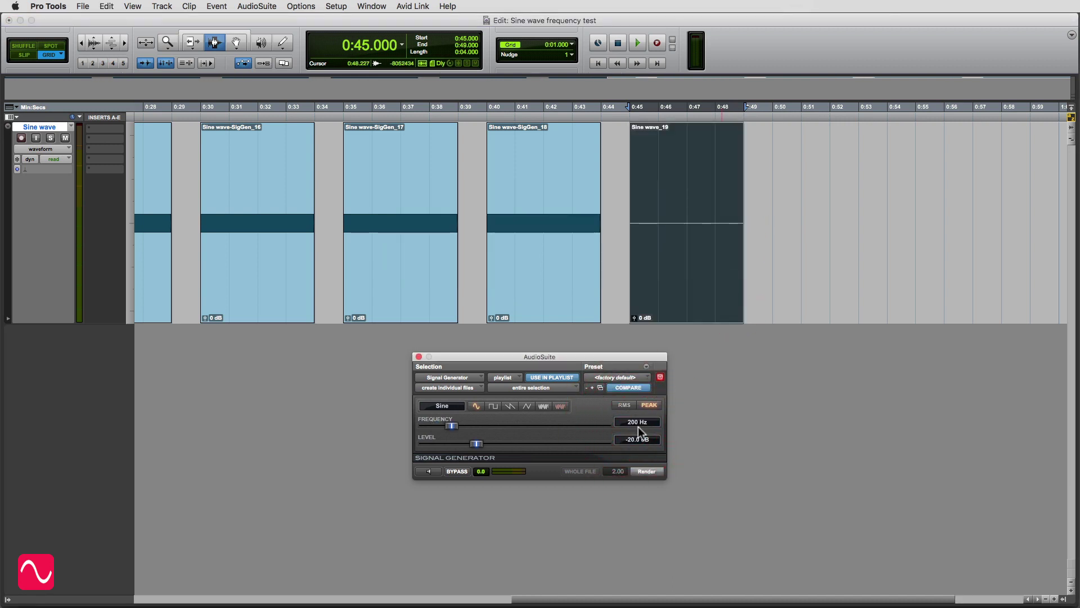
click(646, 471)
key(space)
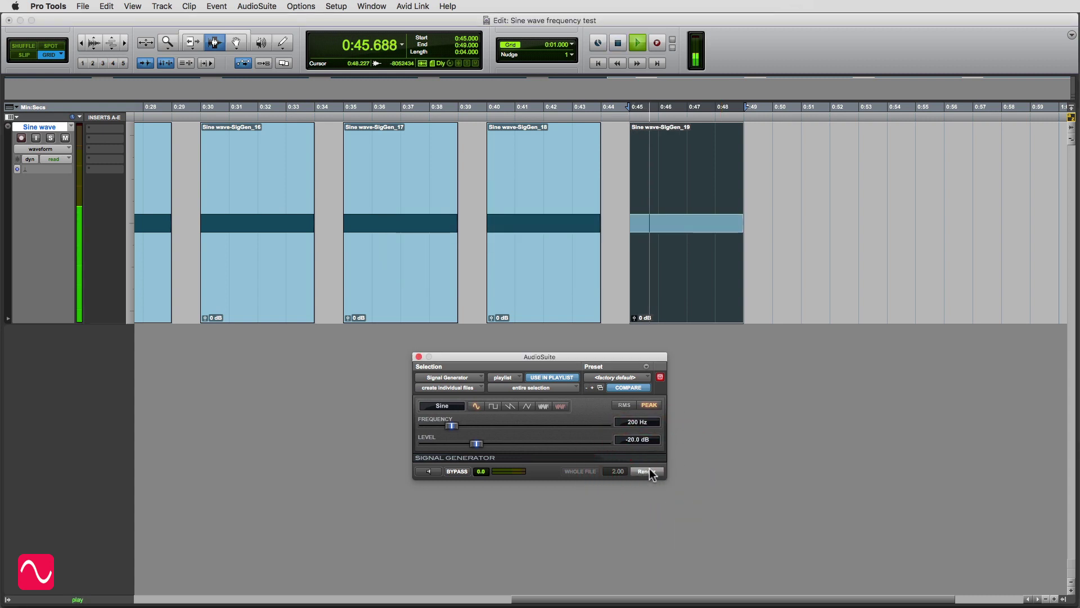
Step: Create a clip over 0:50–0:54 and render a 500 Hz sine into it
drag(772, 284, 879, 286)
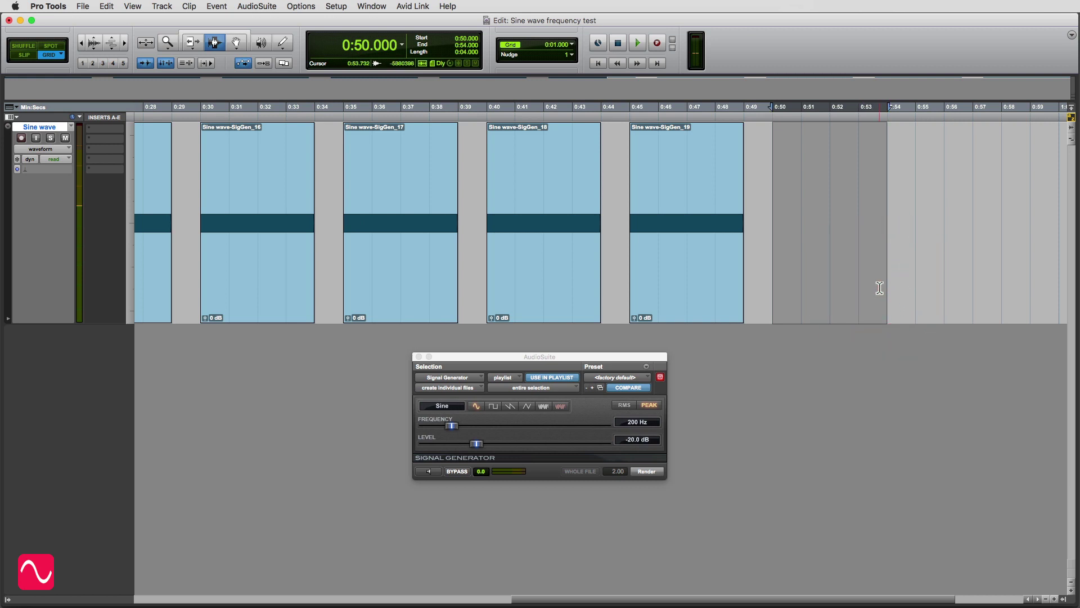
key(alt+shift+3)
click(637, 428)
text(500)
key(Return)
click(647, 474)
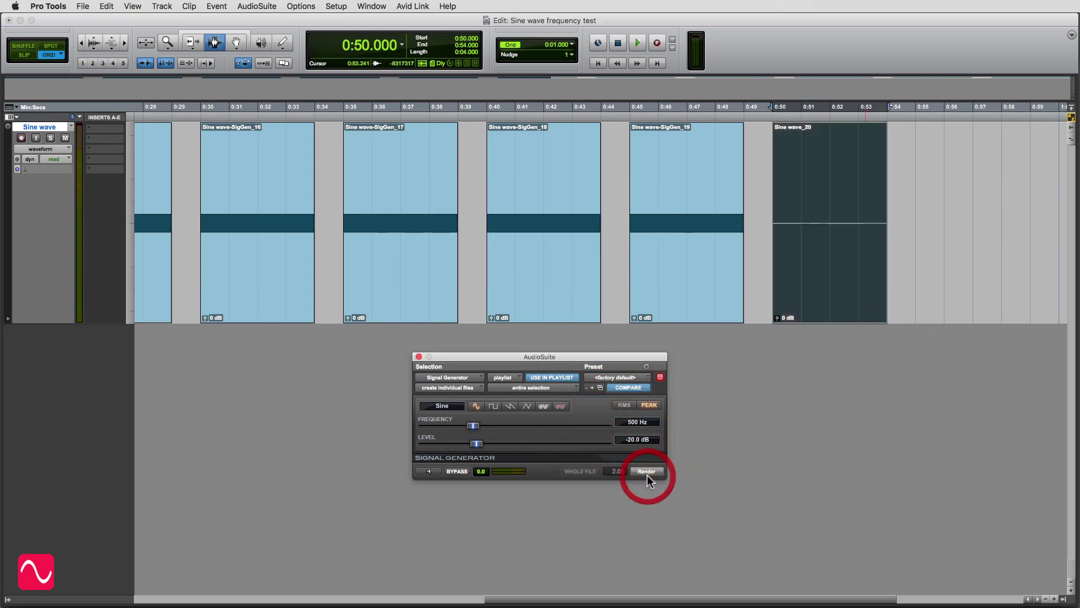
click(647, 471)
key(space)
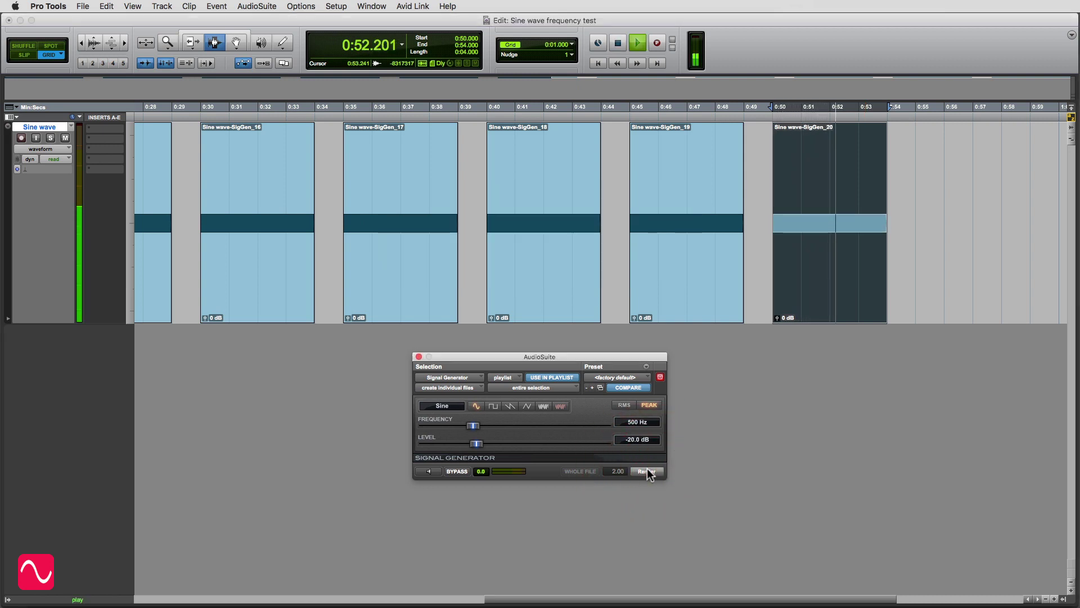
key(space)
Step: Create a clip over 0:55–0:59 and render a 1000 Hz sine into it
drag(626, 252, 735, 266)
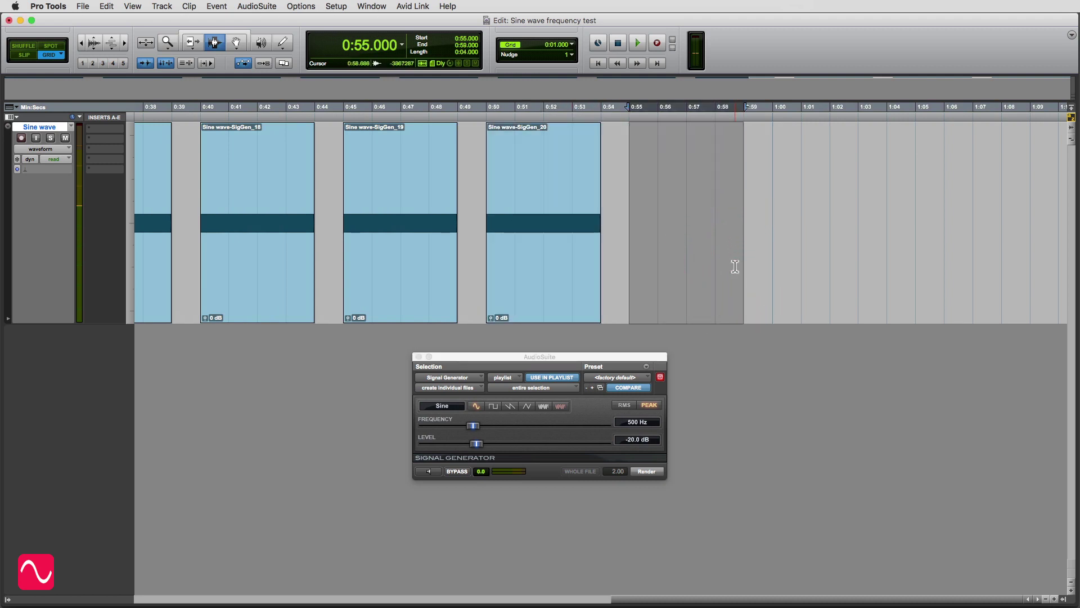
key(Return)
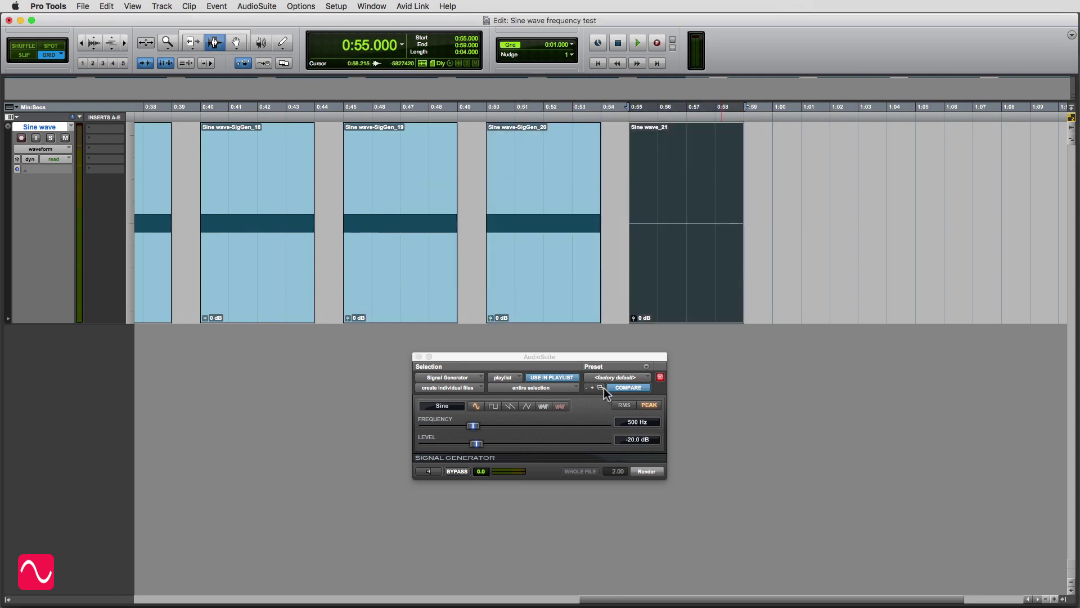
click(626, 420)
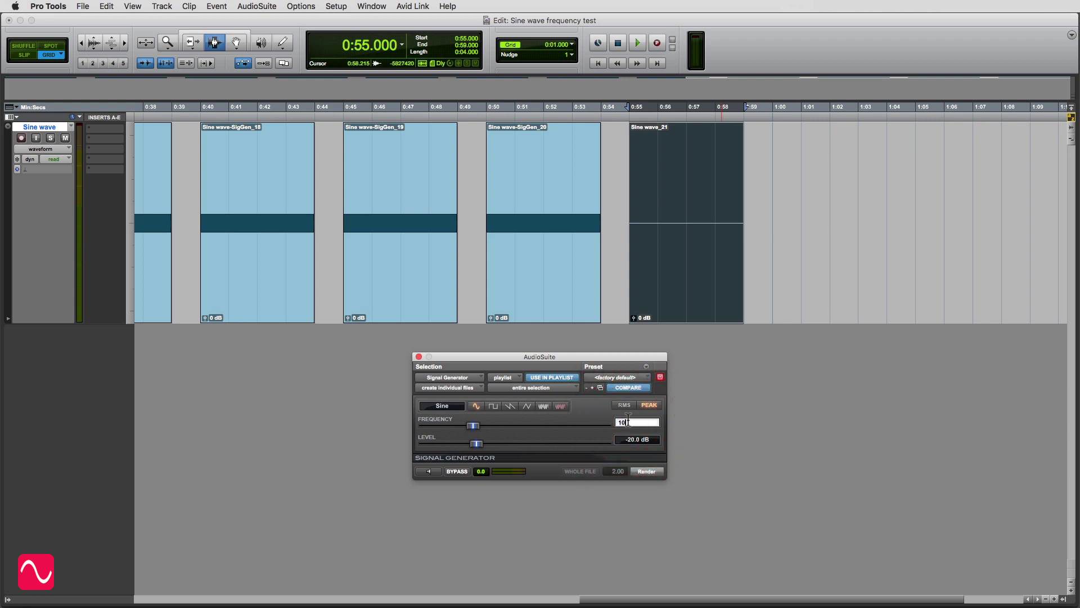
key(Return)
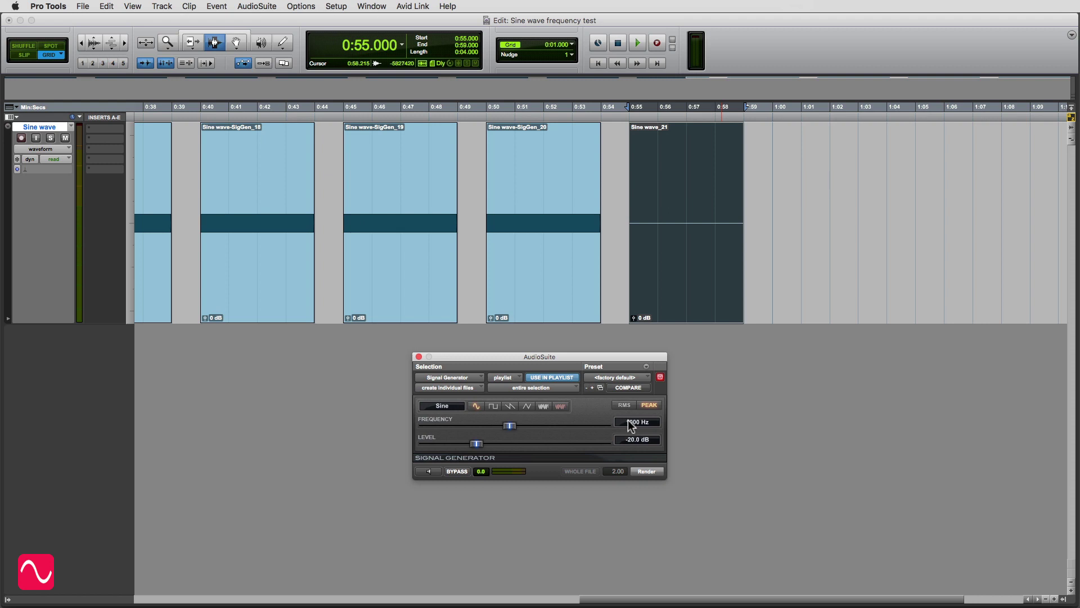
click(648, 470)
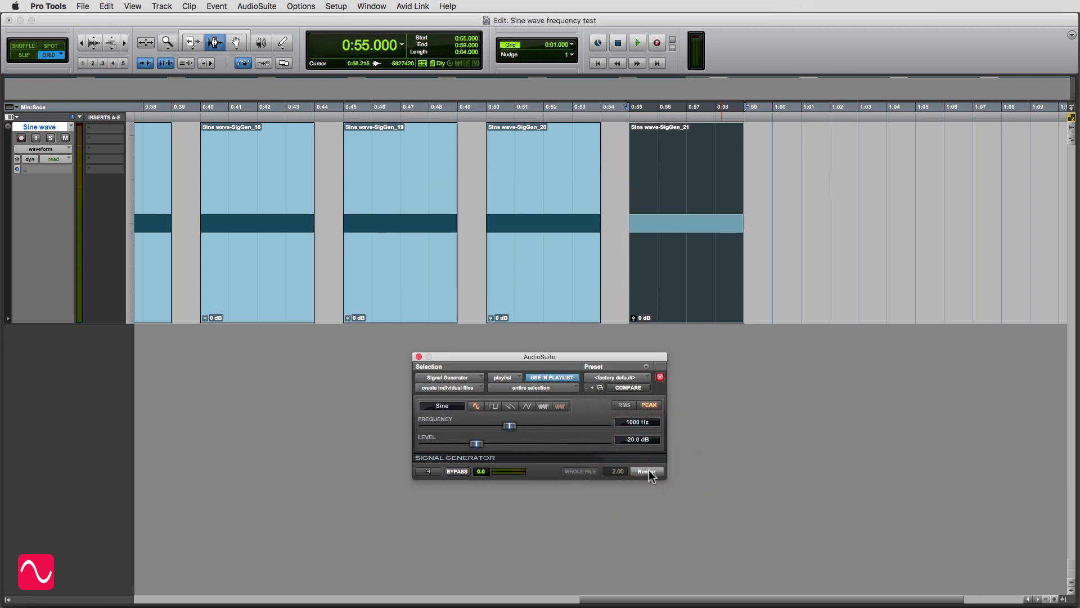
key(space)
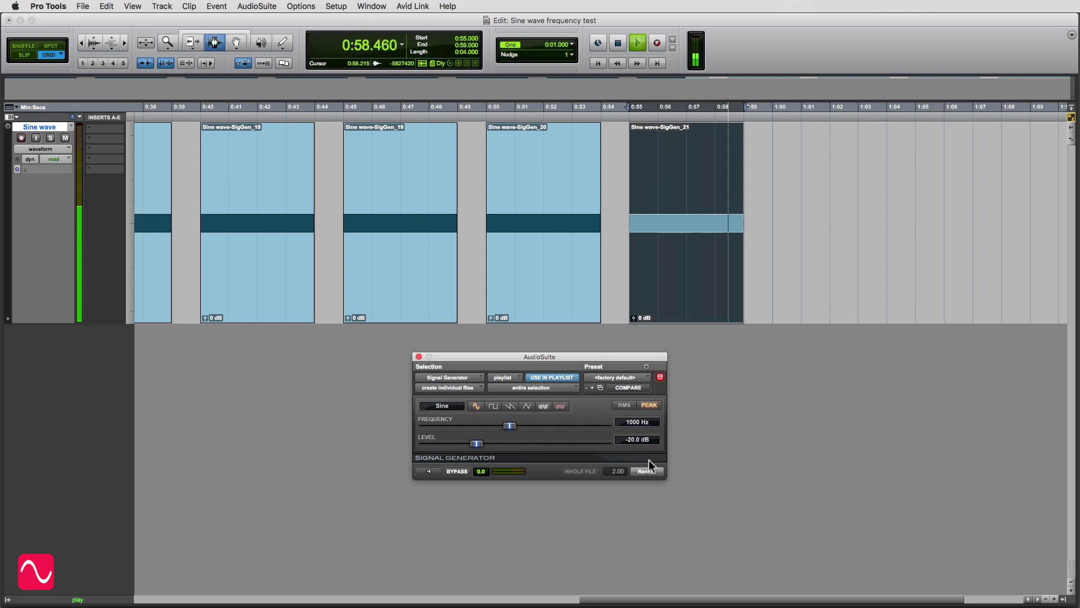
key(space)
Step: Create a clip over 1:00–1:04 and render a 2000 Hz sine into it
drag(773, 286, 878, 287)
key(Return)
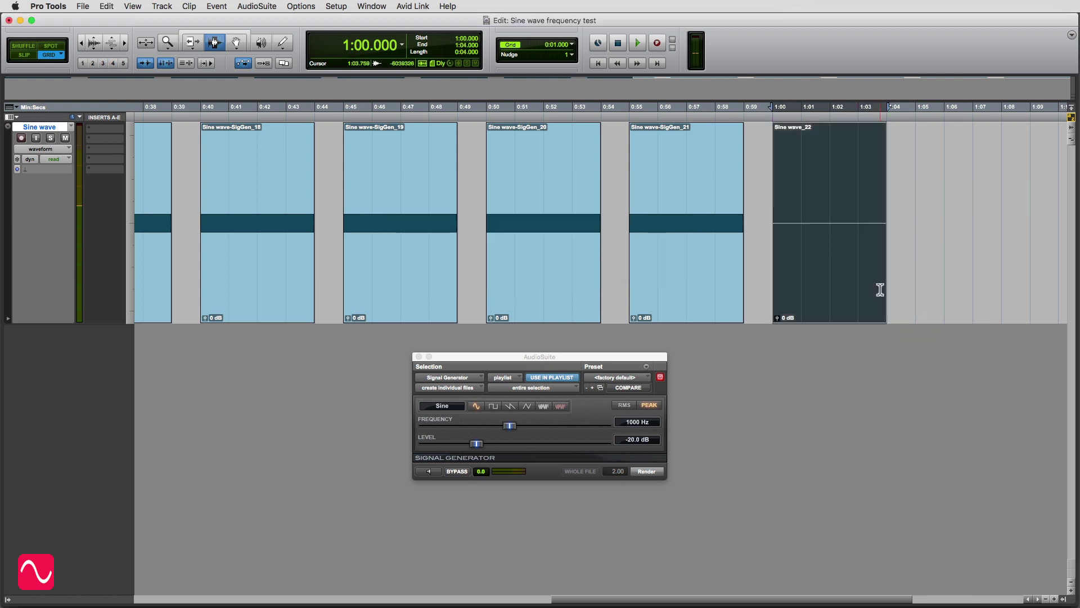
click(646, 426)
text(2000)
key(Return)
click(645, 472)
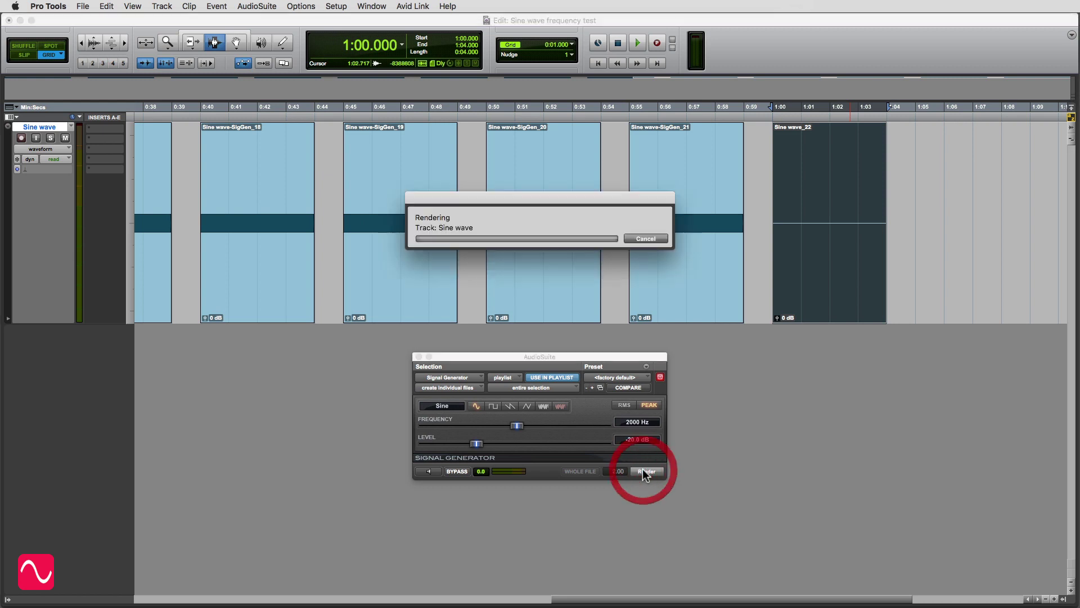
key(space)
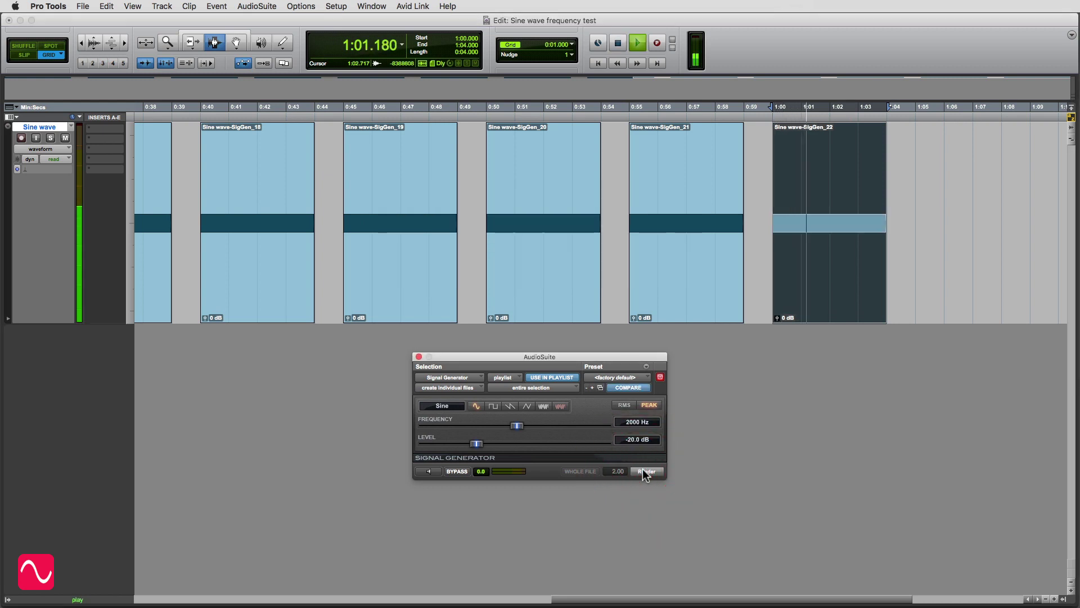
key(space)
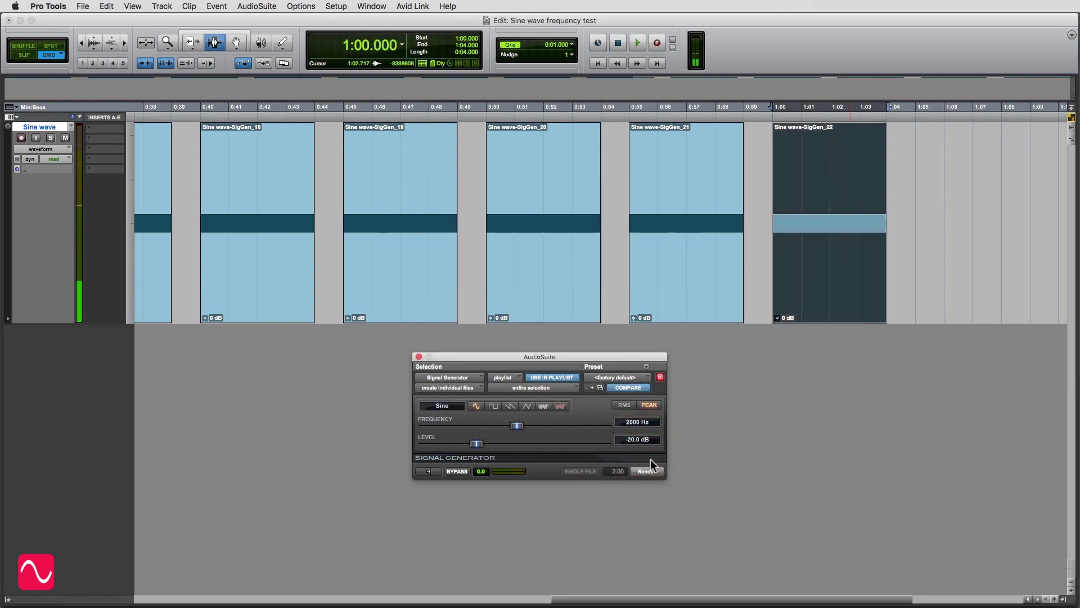
scroll(770, 325, right, 5)
Step: Render a 5000 Hz sine clip over 1:05–1:09 and audition it
drag(629, 274, 748, 278)
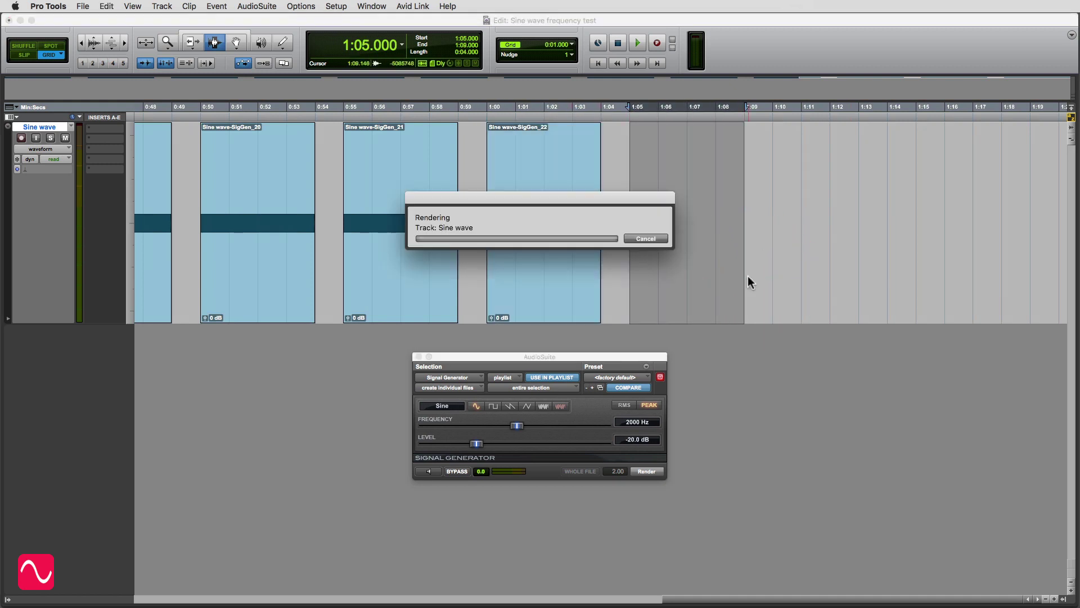
click(631, 424)
click(633, 423)
text(5000)
key(Return)
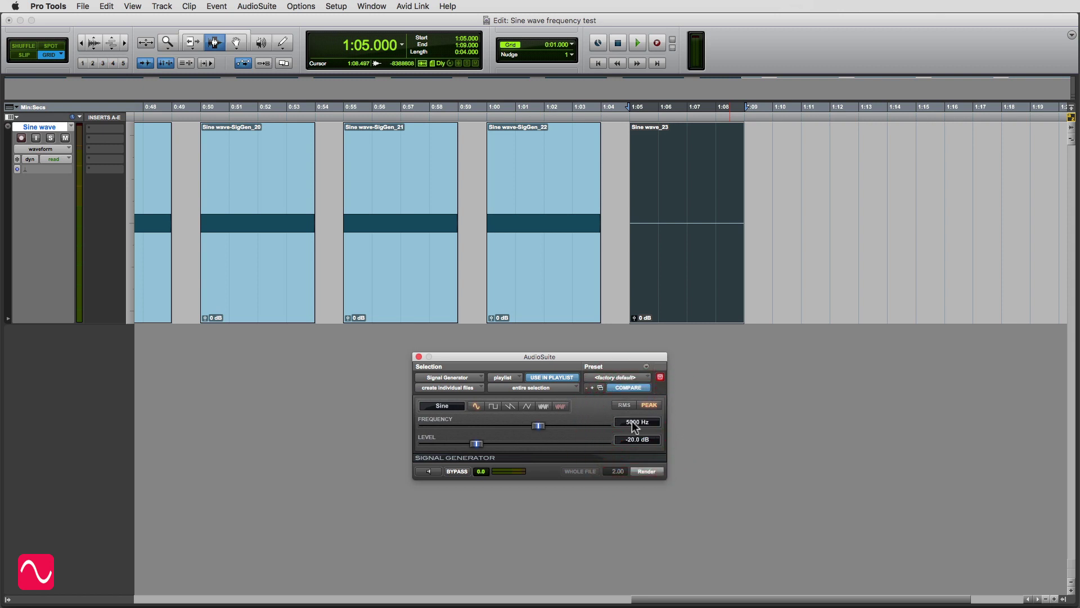
click(647, 471)
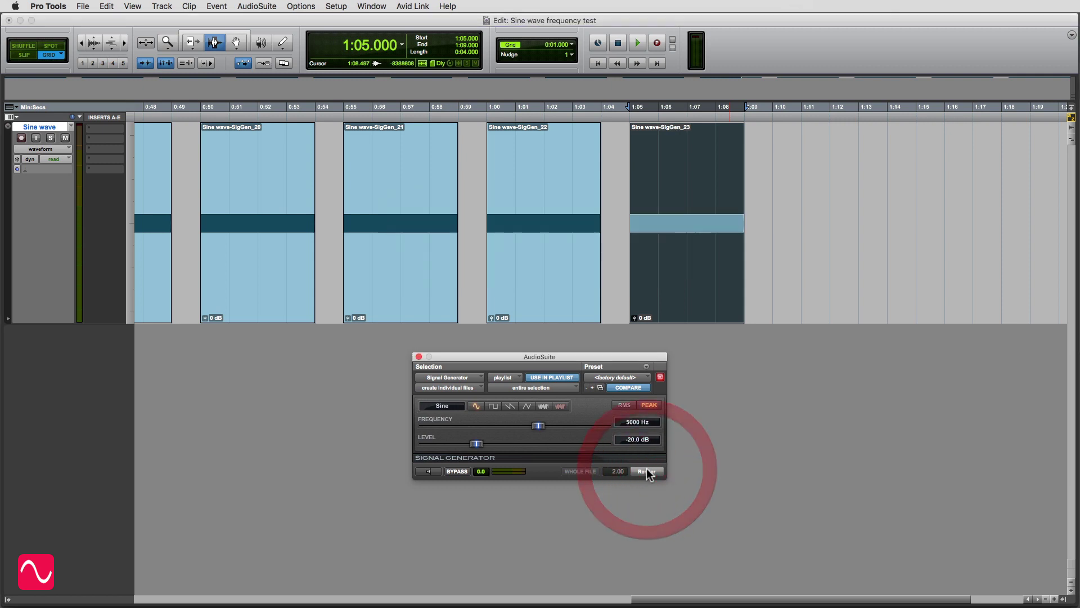
key(space)
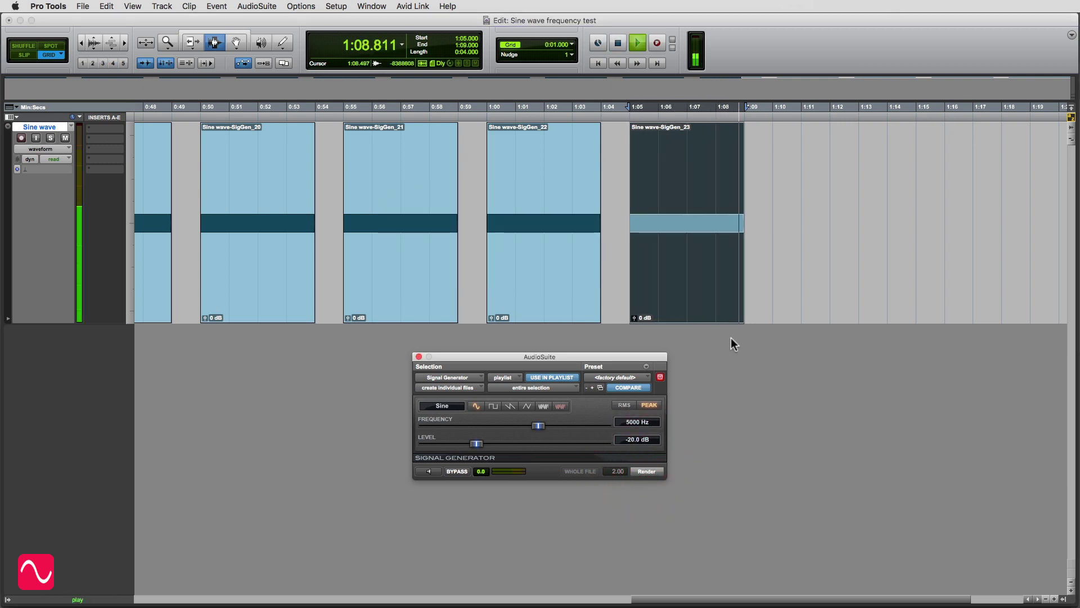
key(space)
Step: Consolidate 1:10–1:14 into a clip, render a 6000 Hz sine into it, and audition it
click(773, 277)
drag(773, 277, 879, 282)
key(alt+shift+3)
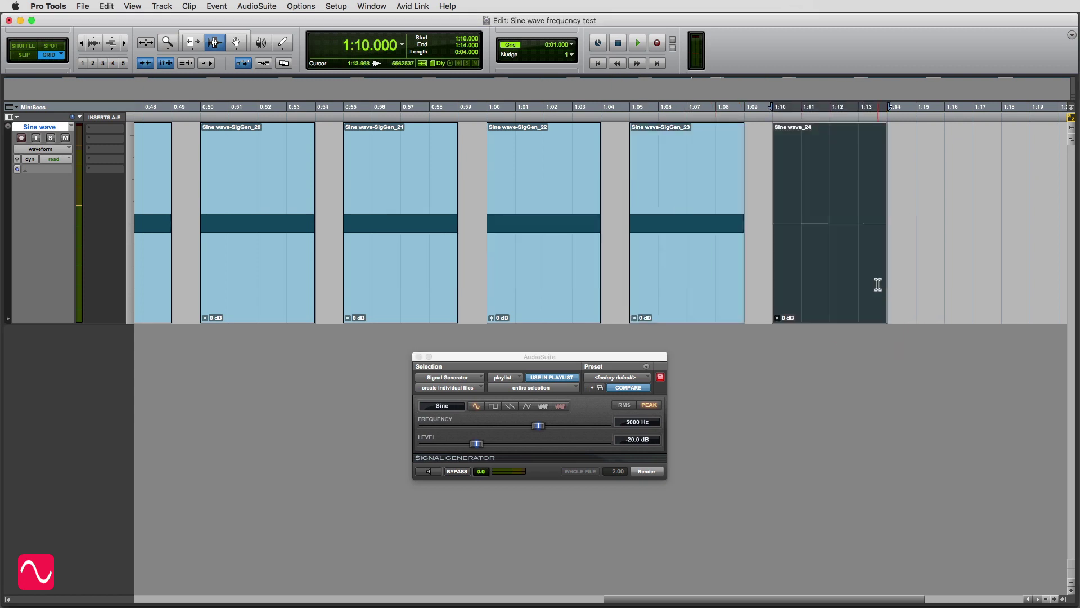
click(632, 421)
text(60)
click(642, 470)
key(space)
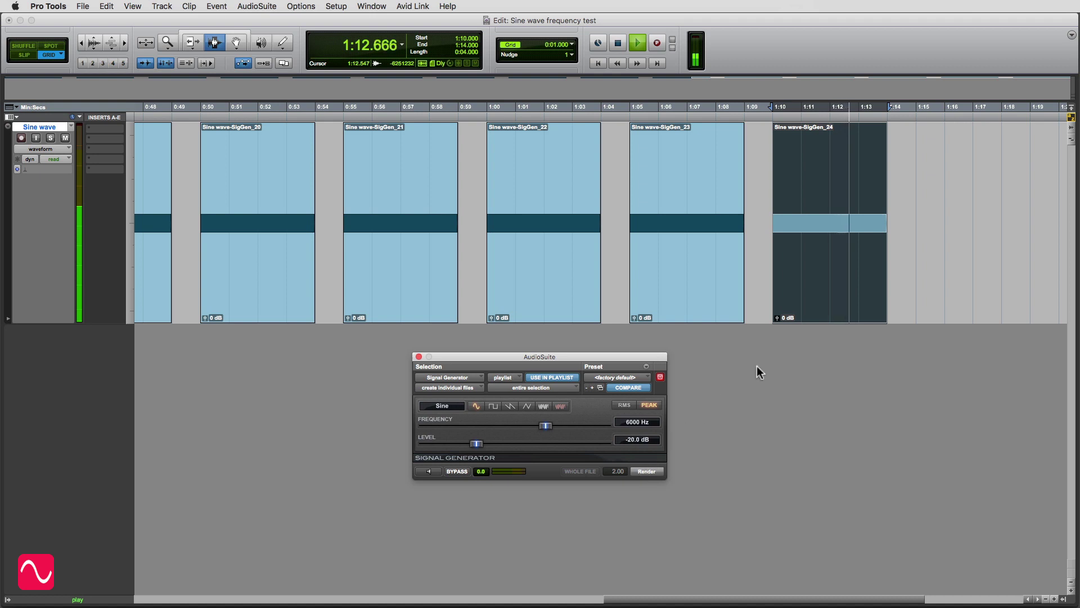
key(space)
Step: Consolidate 1:15–1:19, render a 7000 Hz sine into it, and audition it
scroll(901, 280, right, 5)
drag(630, 263, 740, 265)
key(alt+shift+3)
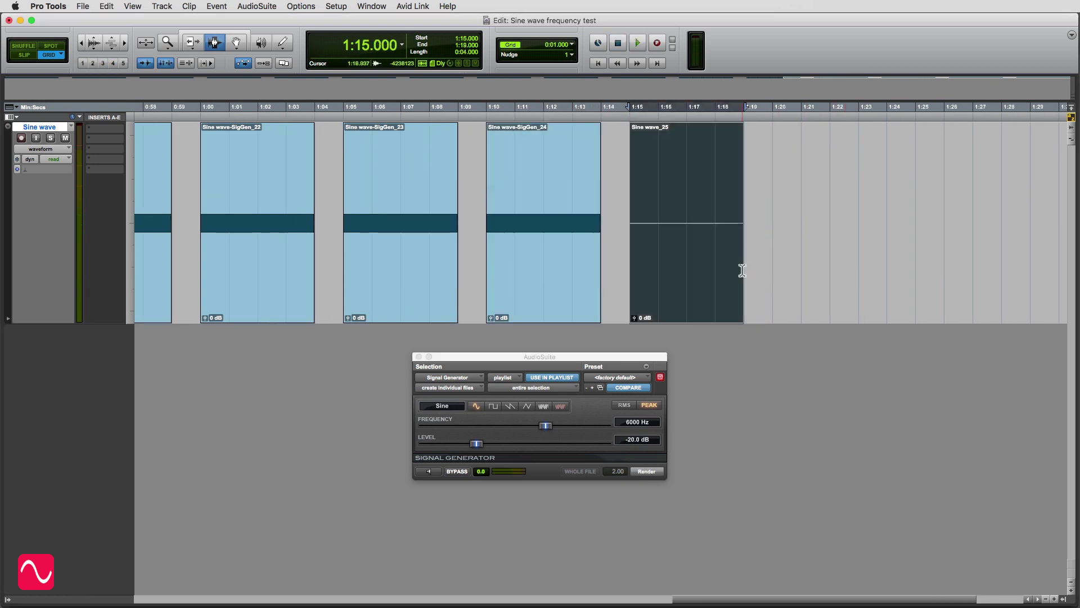
click(623, 421)
text(7)
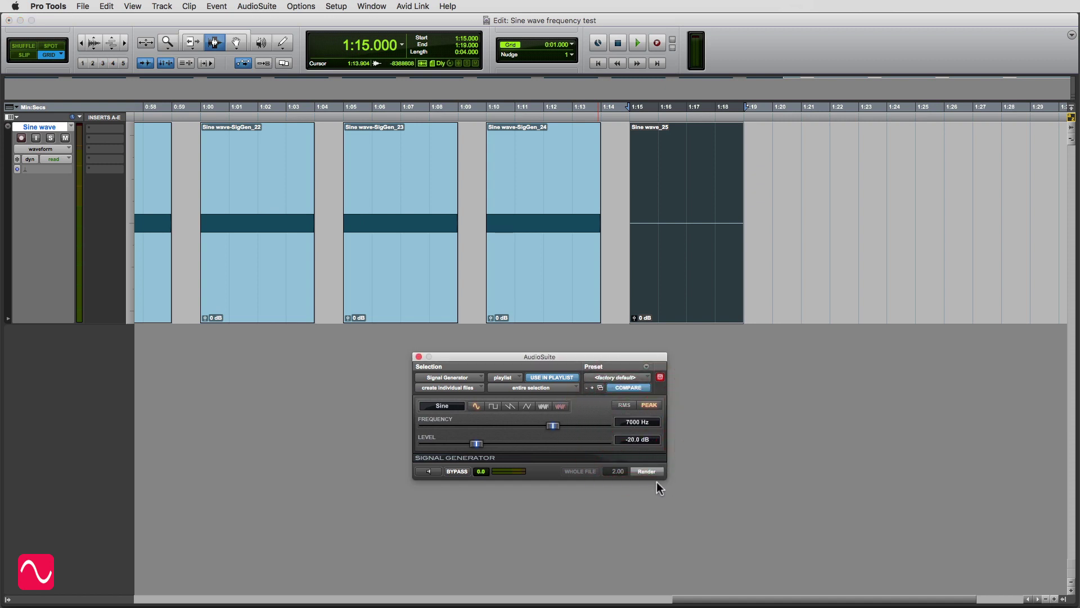
click(647, 470)
click(78, 238)
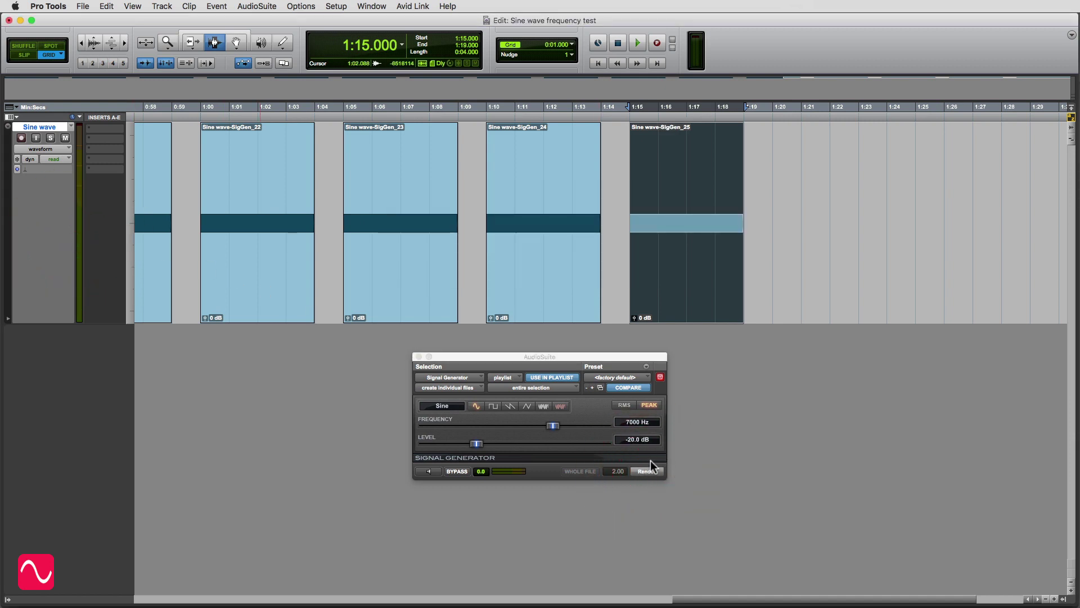
key(space)
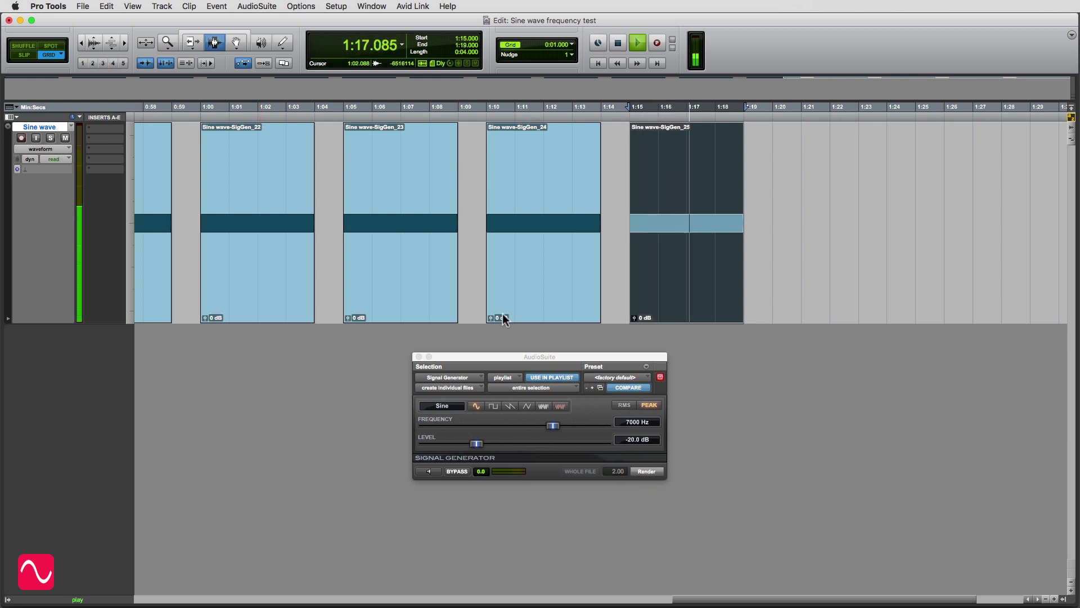
click(72, 261)
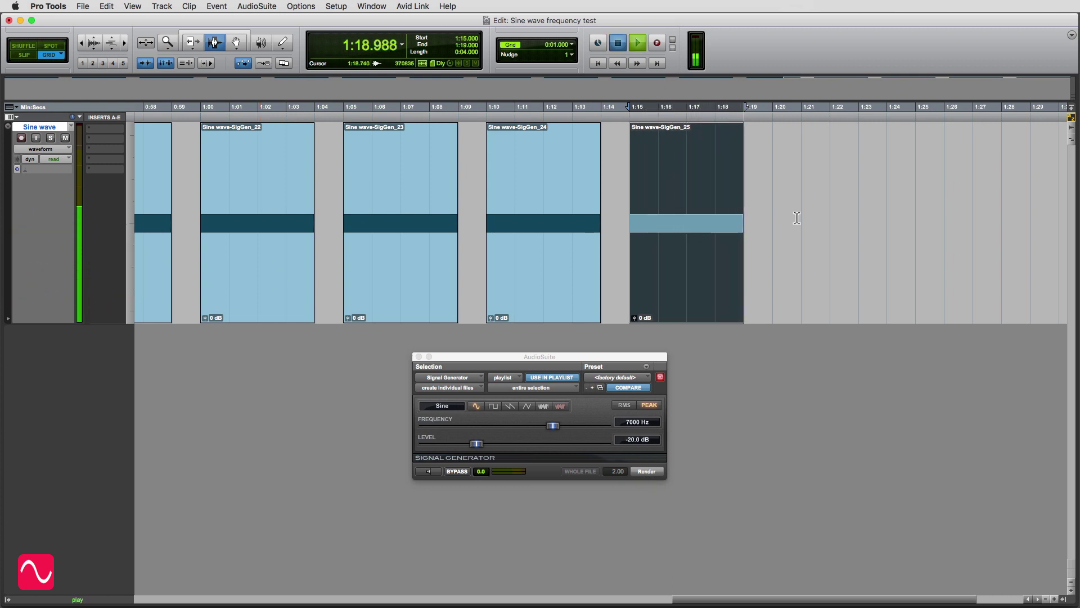
key(space)
Step: Consolidate 1:20–1:24, render an 8000 Hz sine into it, and play it back
drag(775, 226, 885, 226)
key(alt+shift+3)
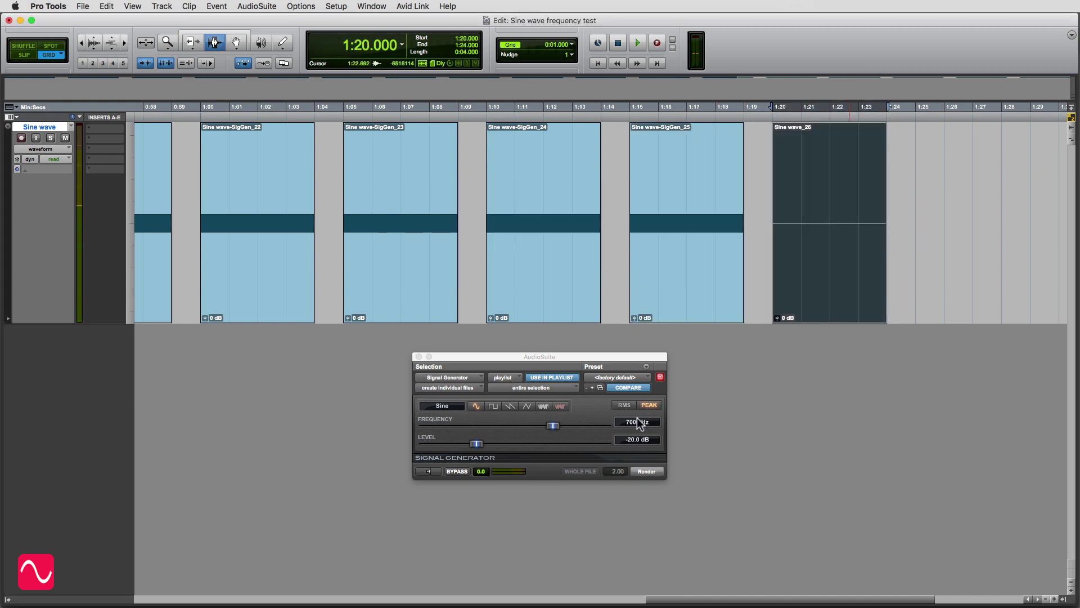
click(636, 421)
click(636, 421)
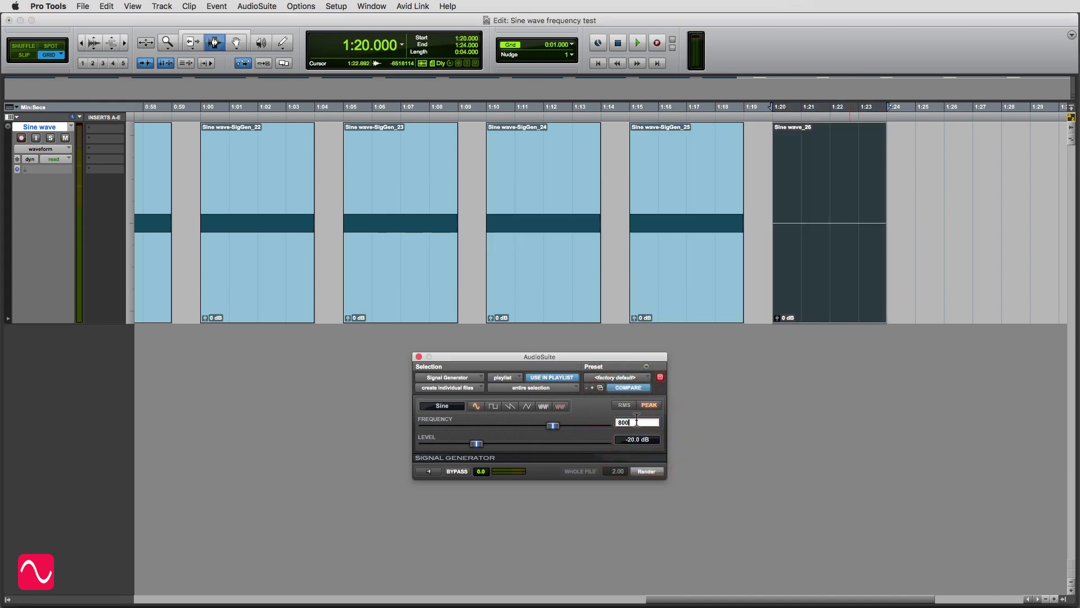
key(Return)
click(646, 470)
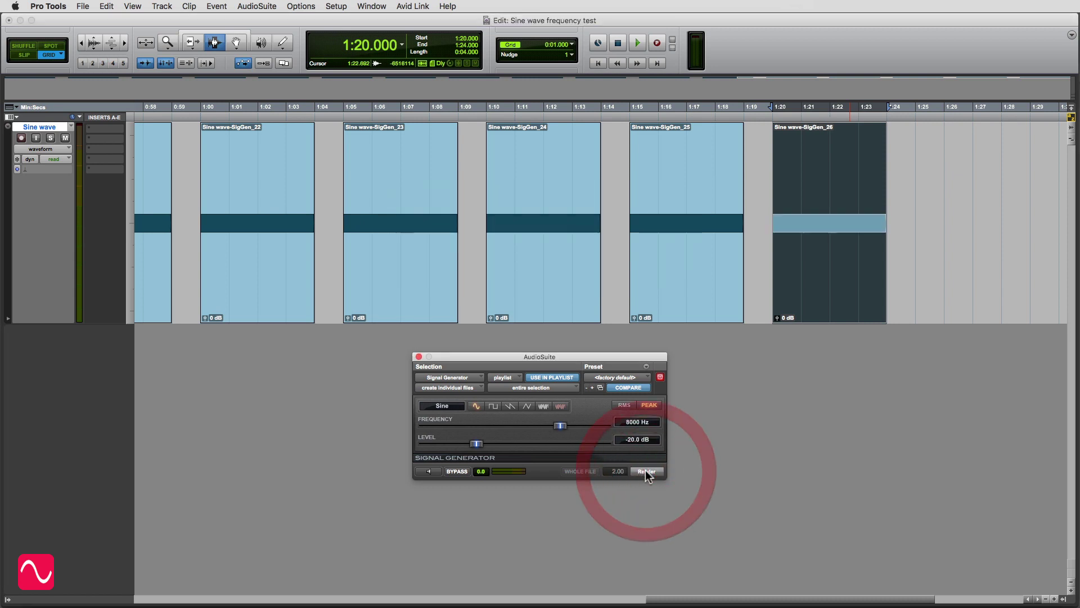
key(space)
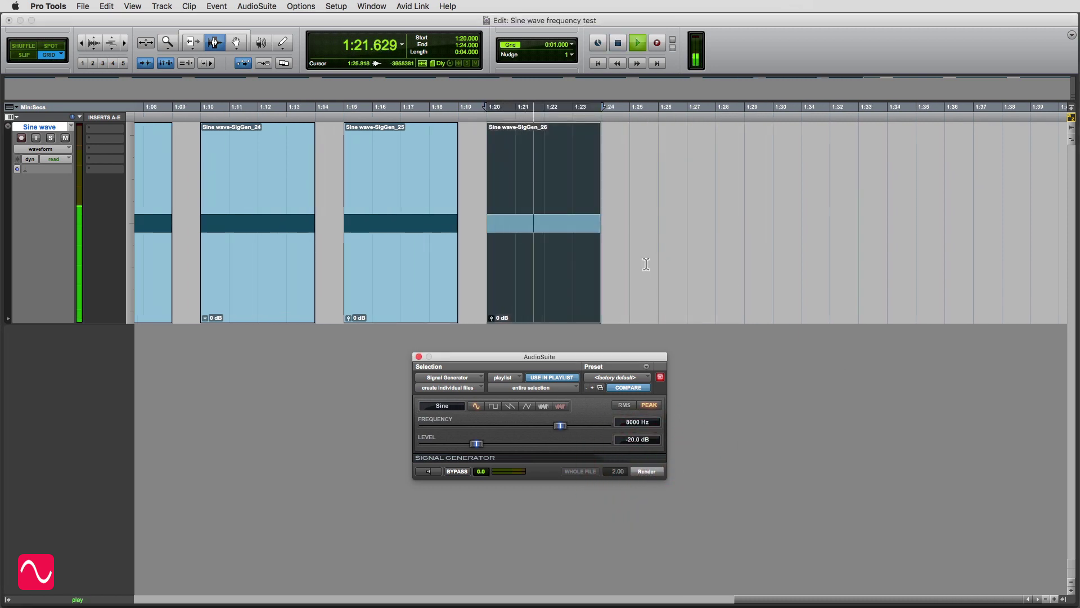
Step: Consolidate 1:25–1:29, render a 9000 Hz sine into it, and audition it
drag(632, 263, 743, 272)
key(alt+shift+3)
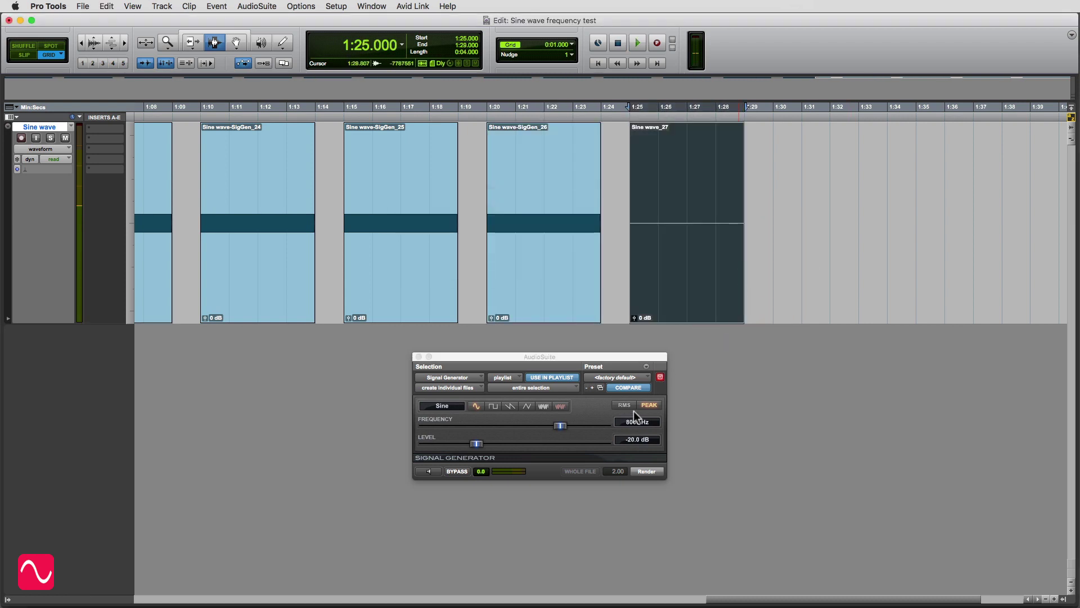
click(630, 426)
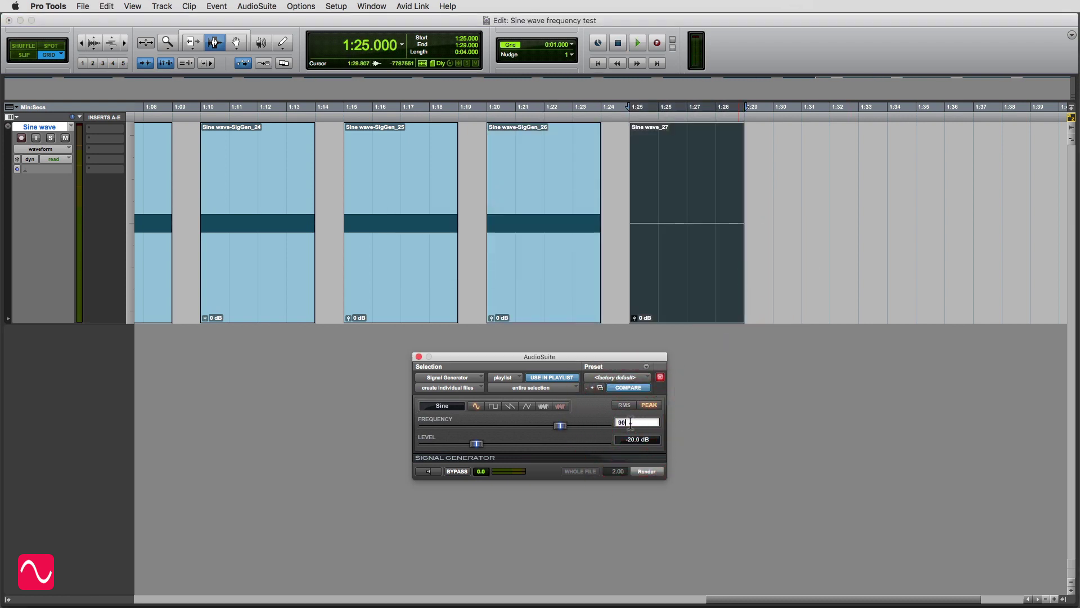
text(9000)
key(Return)
click(647, 470)
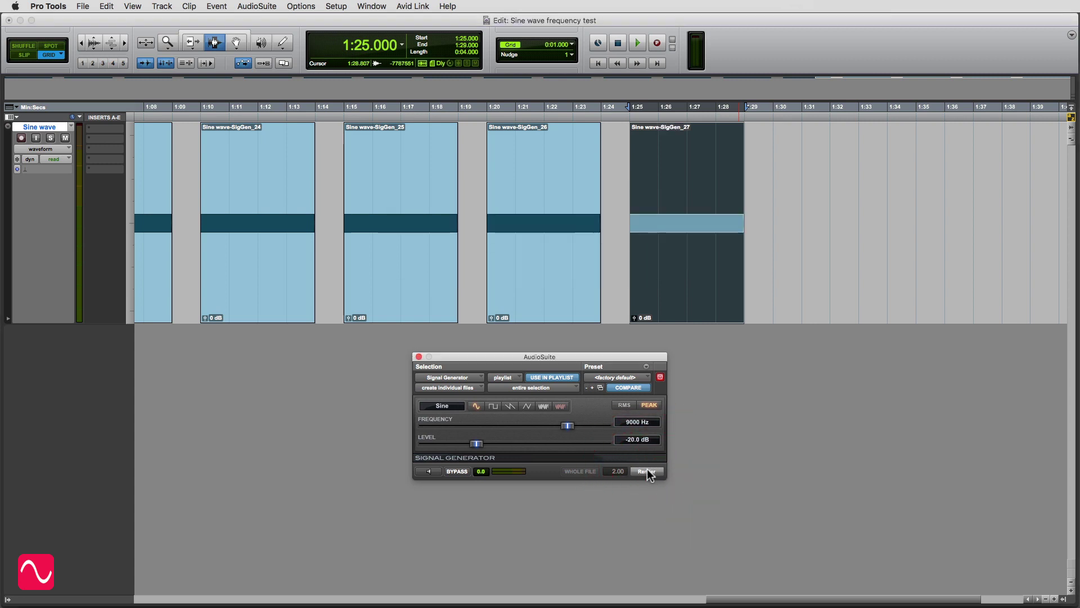
key(space)
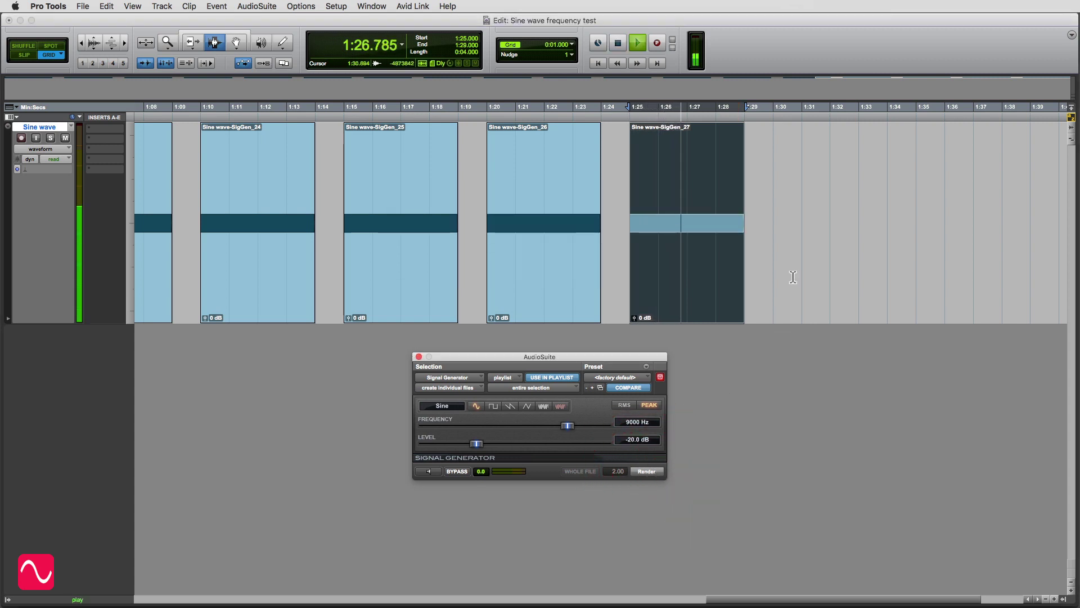
key(space)
Step: Consolidate 1:30–1:34, render a 10000 Hz sine into it, and audition it
drag(777, 265, 878, 271)
key(alt+shift+3)
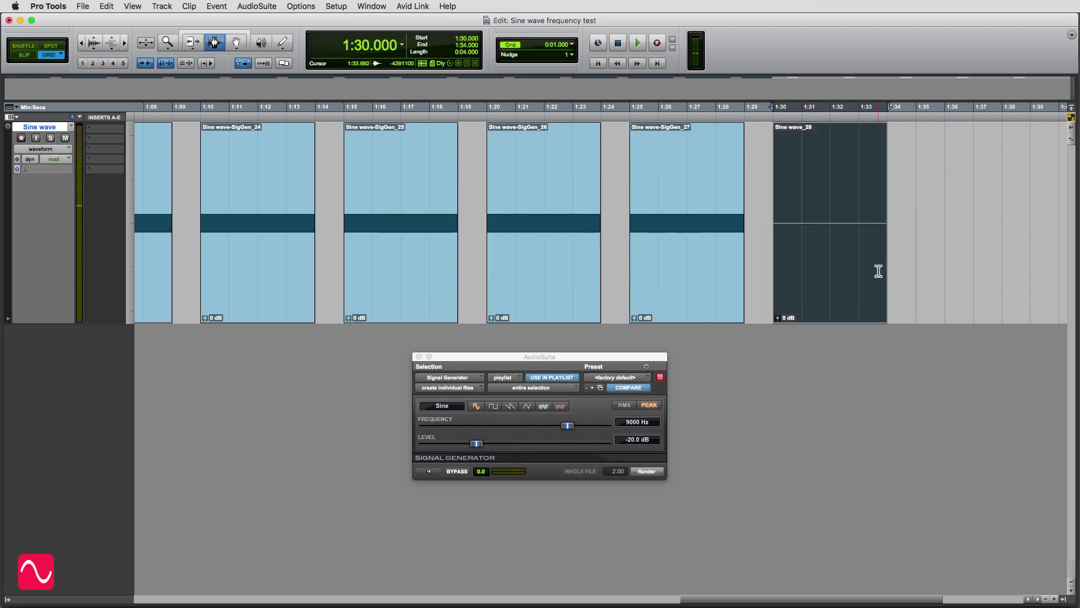
click(633, 423)
text(10000)
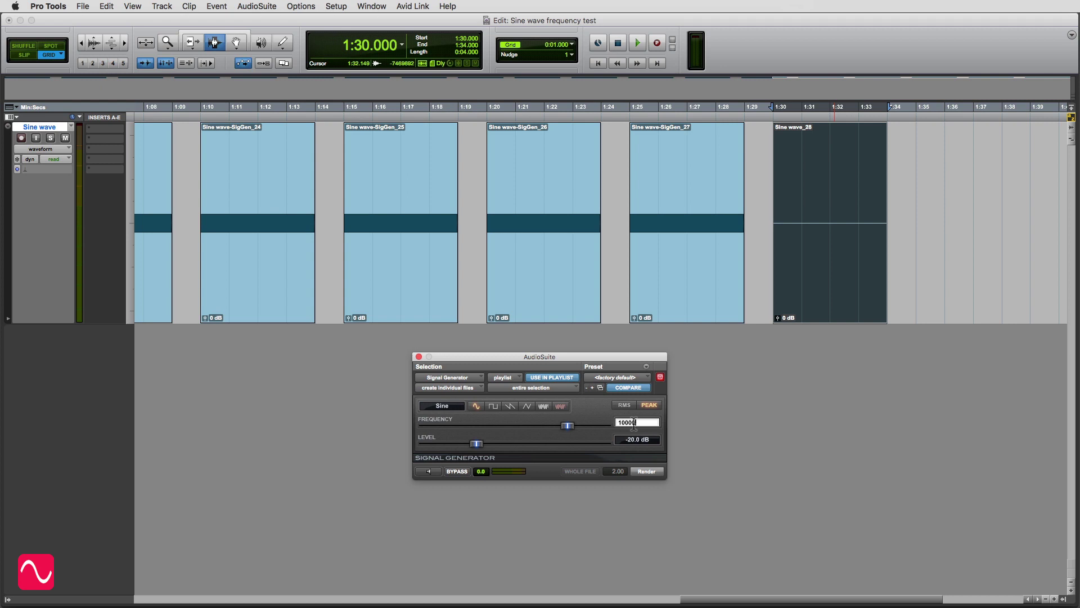
key(Return)
click(645, 471)
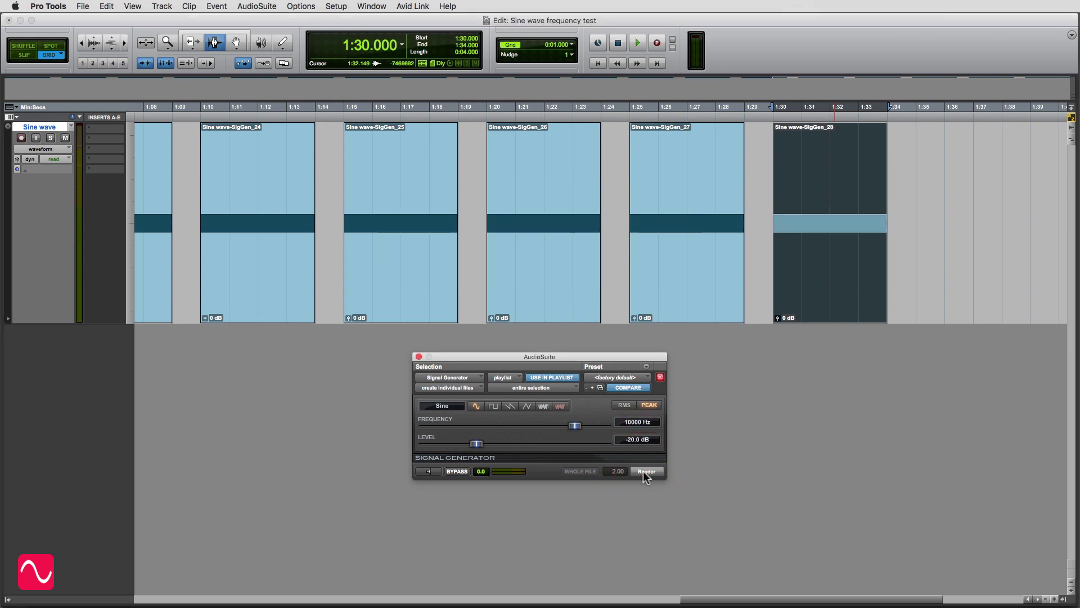
key(space)
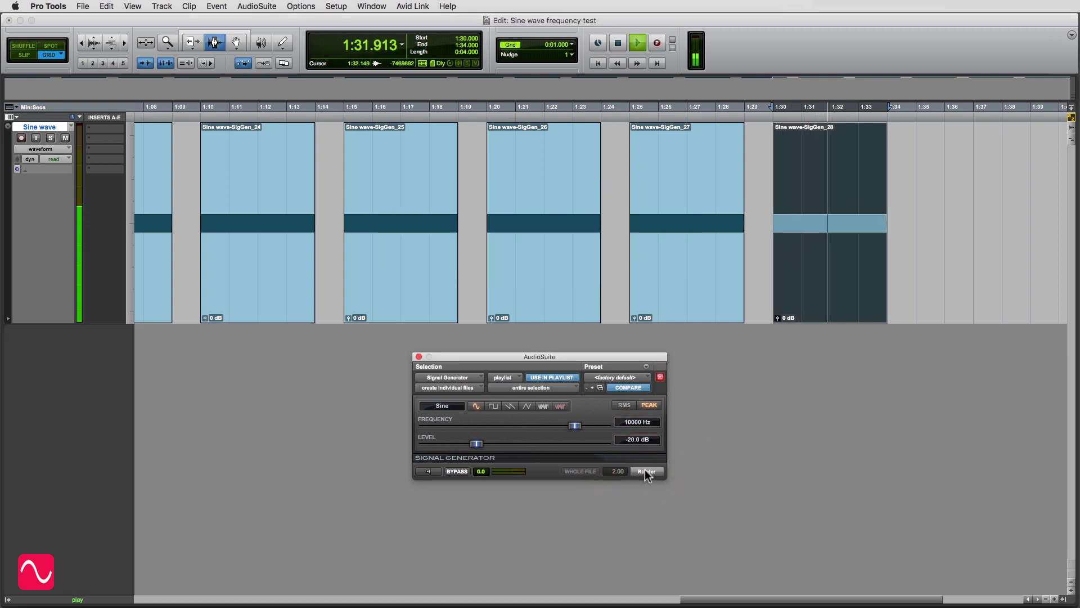
key(space)
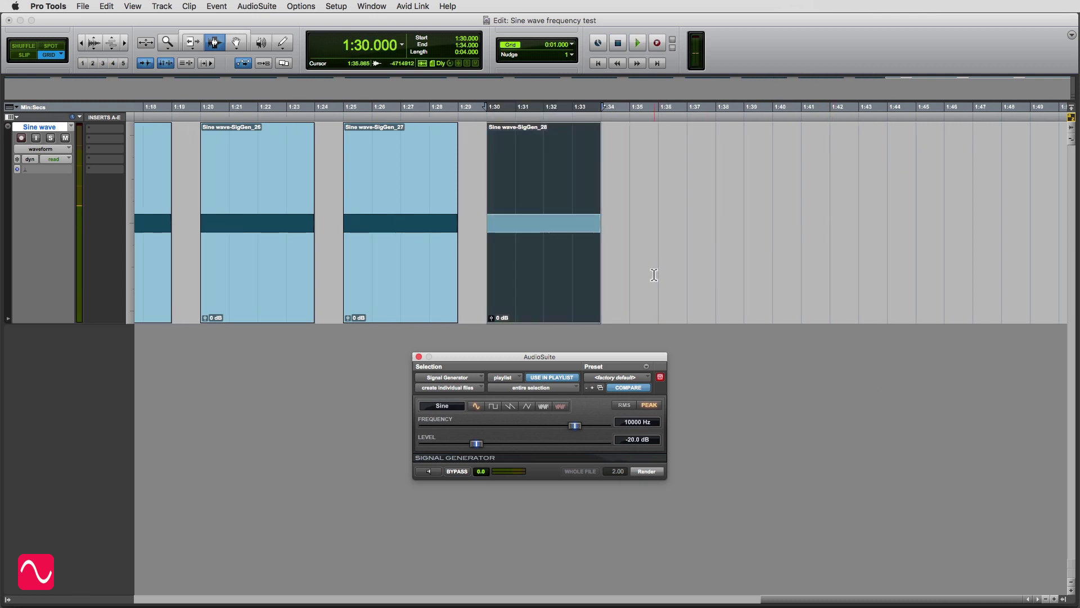